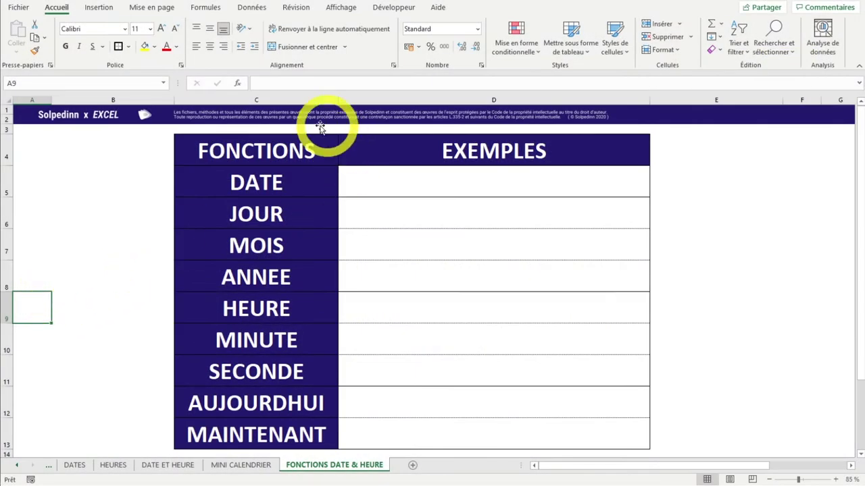
# - Enter =DATE(2021;3;15) in D5, the DATE row's example cell
pyautogui.click(253, 99)
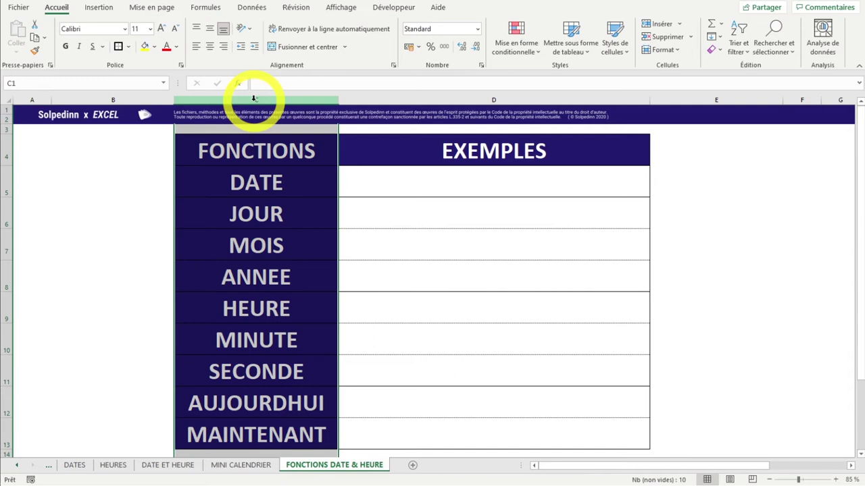
pyautogui.click(519, 100)
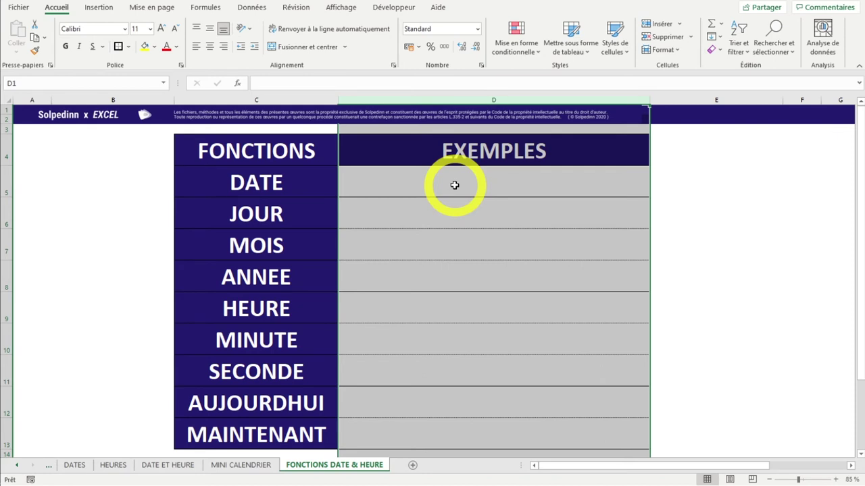
pyautogui.click(226, 181)
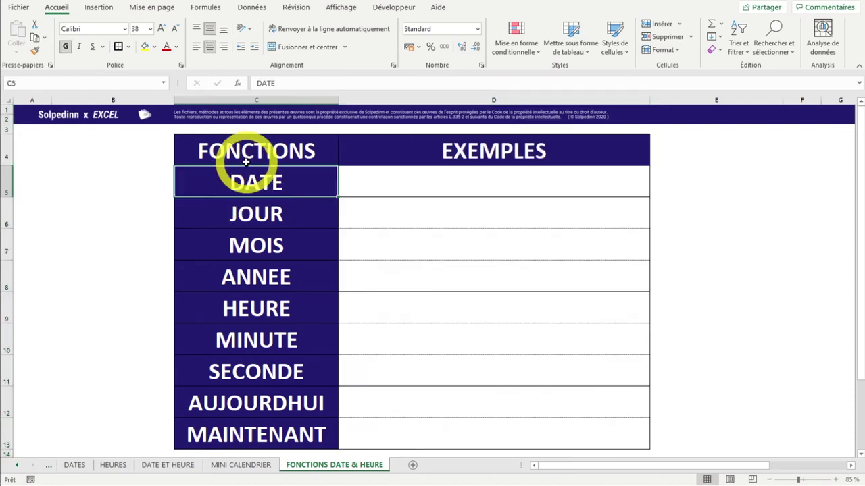
pyautogui.click(406, 179)
pyautogui.write('=D')
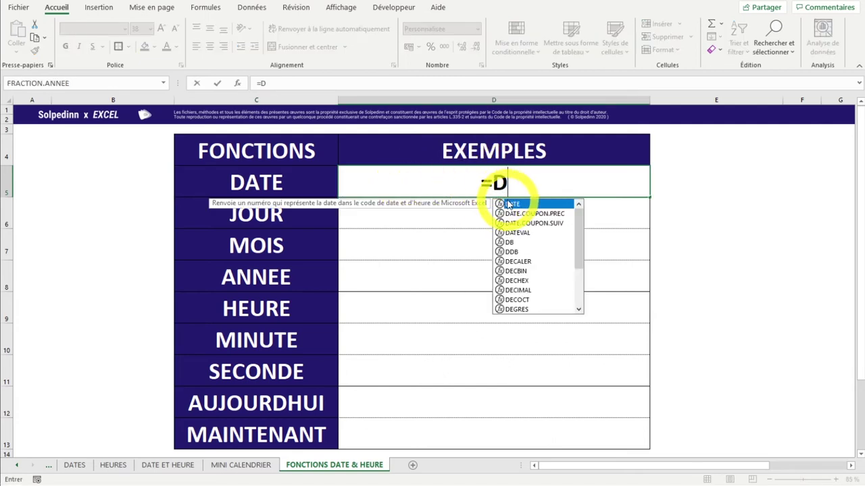
pyautogui.write('ATE')
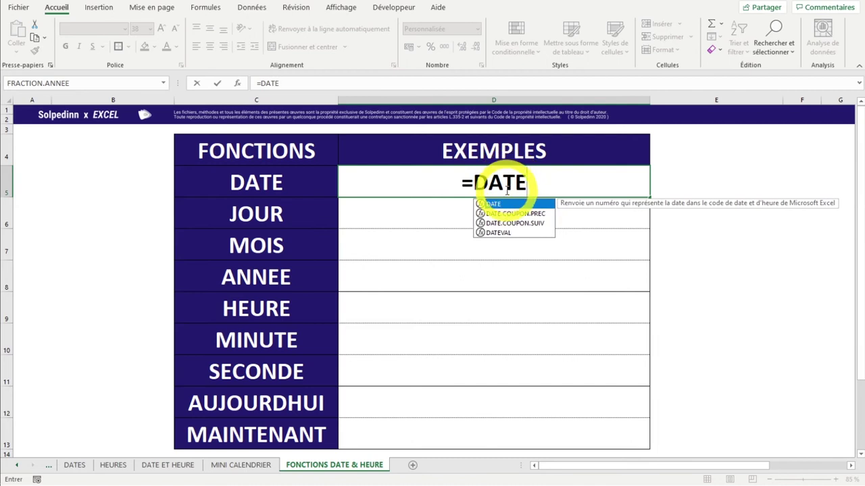
pyautogui.doubleClick(502, 204)
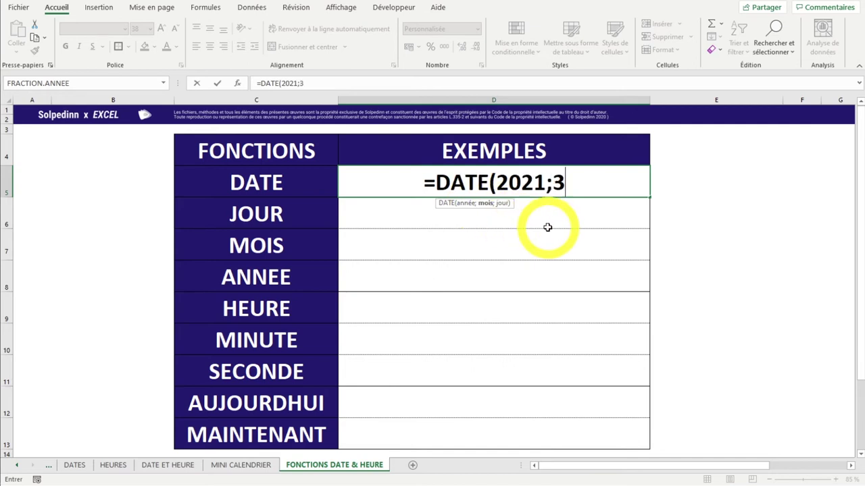
pyautogui.write(';15')
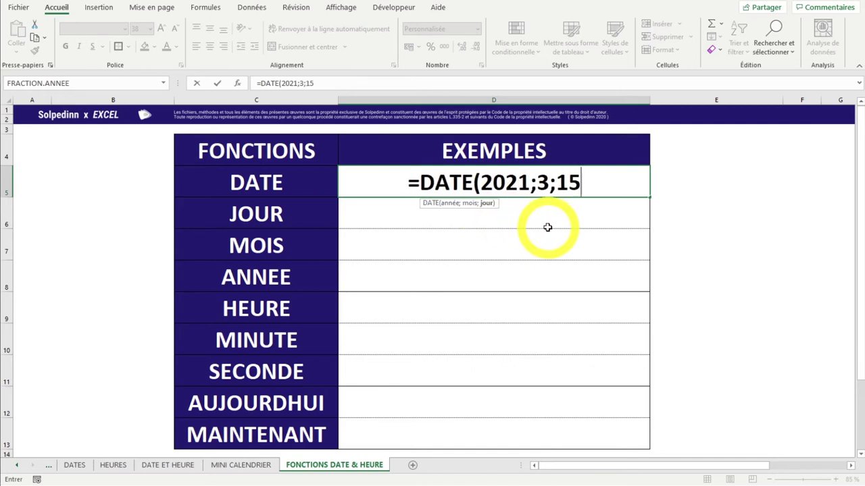
pyautogui.write(')')
pyautogui.press('Return')
pyautogui.press('Up')
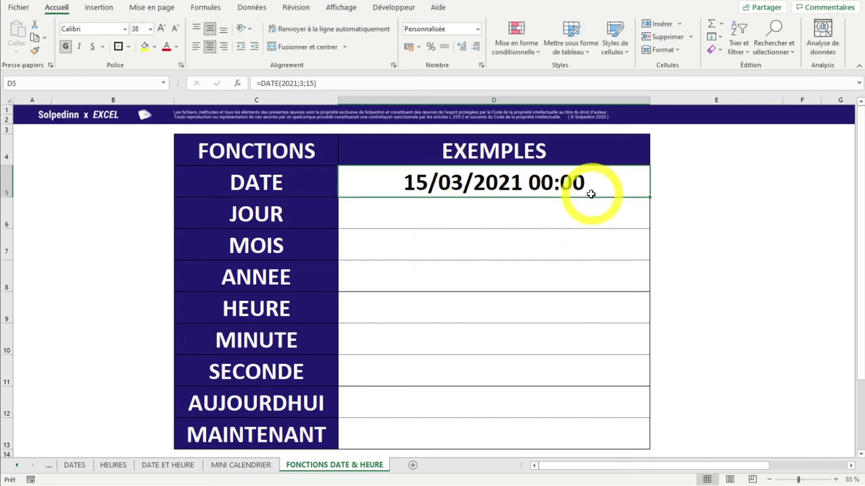
# - Try the long date format on D5, then return it to short date (15/03/2021)
pyautogui.click(476, 29)
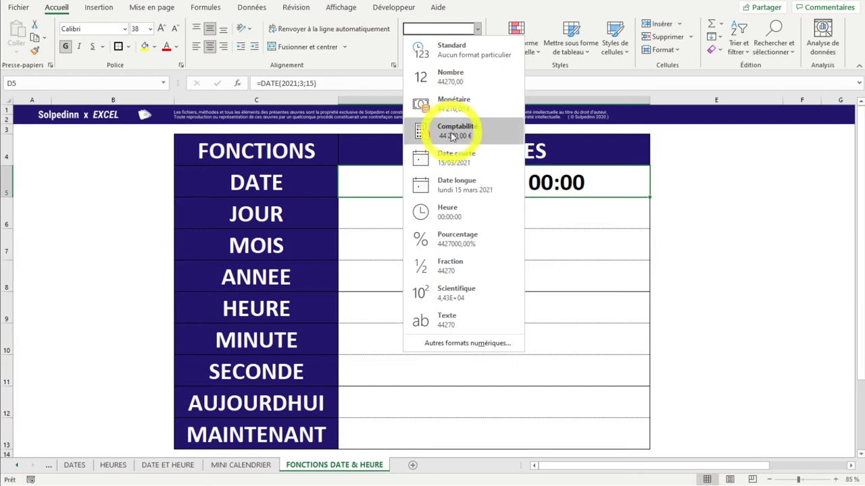
pyautogui.click(467, 190)
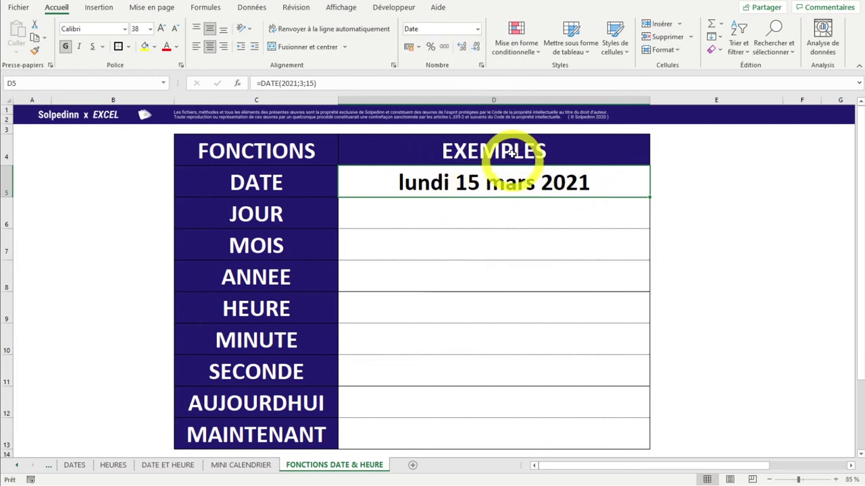
pyautogui.click(479, 29)
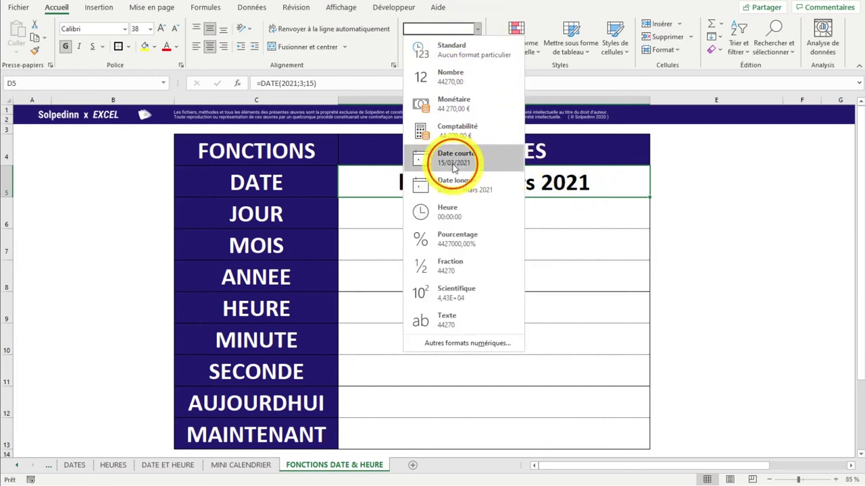
pyautogui.click(471, 159)
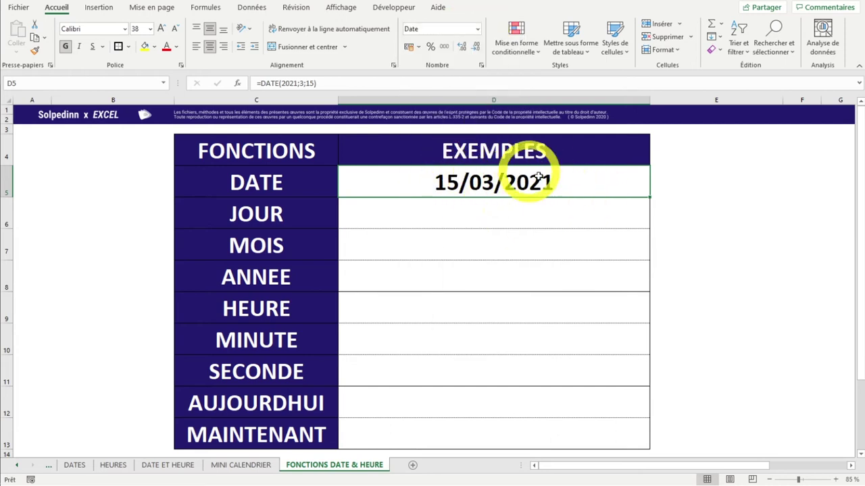
pyautogui.doubleClick(495, 182)
# - Change the DATE formula's day argument from 15 to 47
pyautogui.click(377, 182)
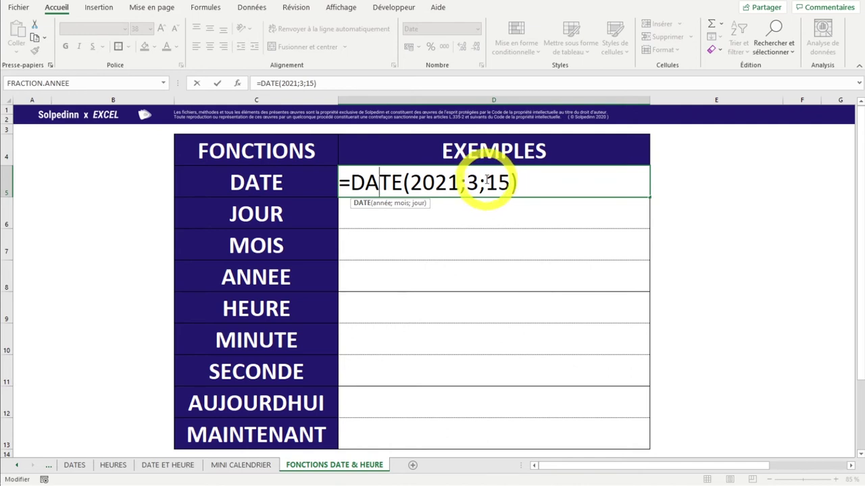
pyautogui.moveTo(488, 177); pyautogui.dragTo(511, 182)
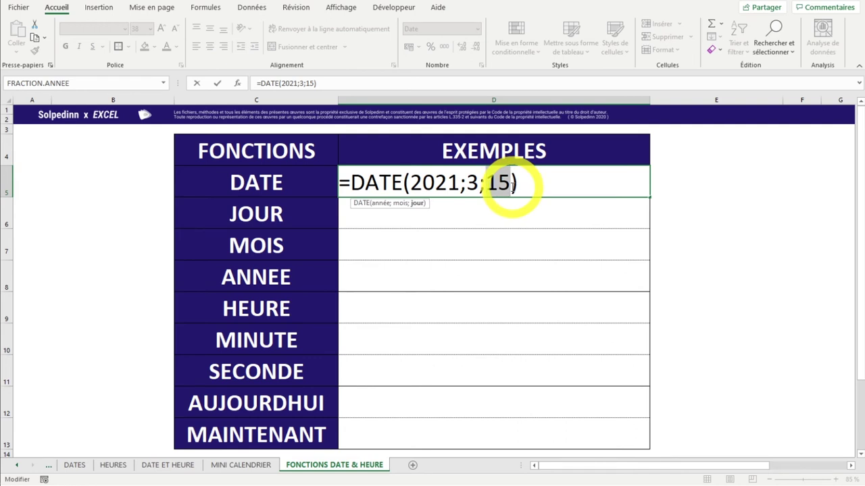
pyautogui.write('47')
pyautogui.press('Return')
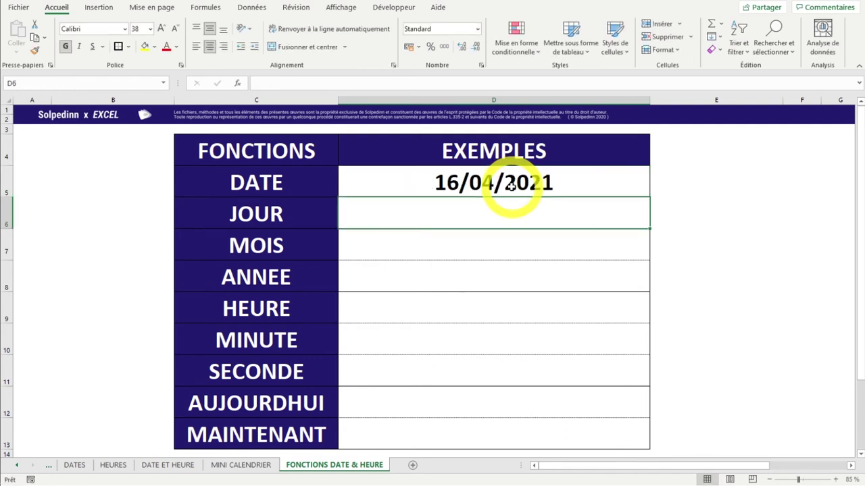
pyautogui.click(512, 187)
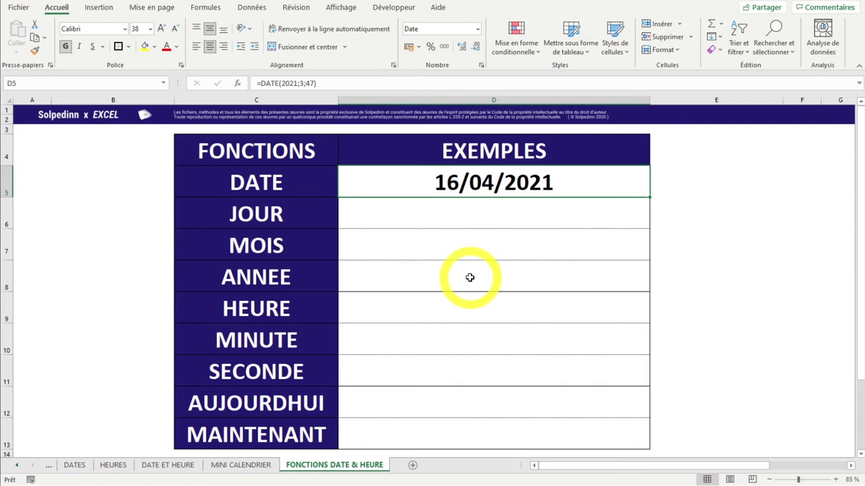
# - Change the day argument in D5's DATE formula to 1
pyautogui.doubleClick(478, 187)
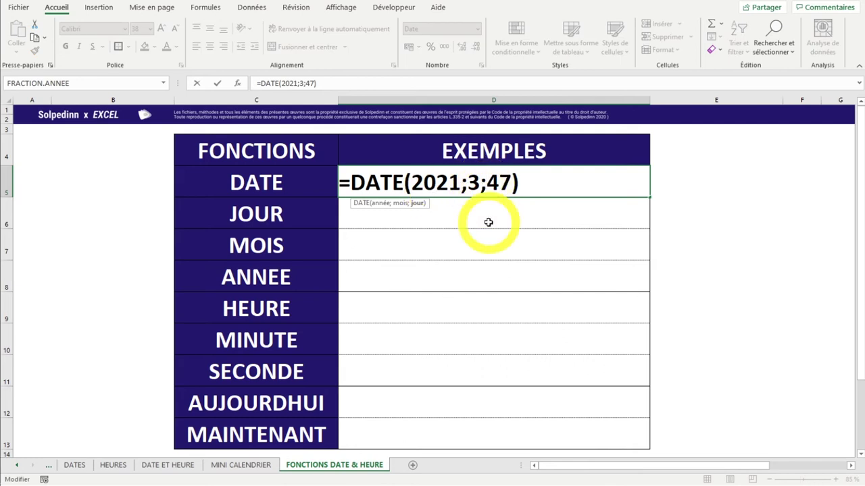
pyautogui.press('Tab')
pyautogui.click(452, 194)
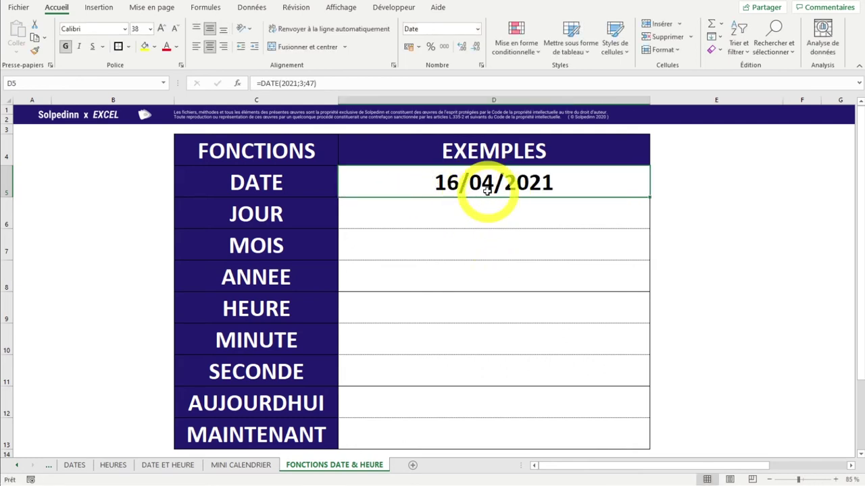
pyautogui.doubleClick(498, 201)
pyautogui.write('1')
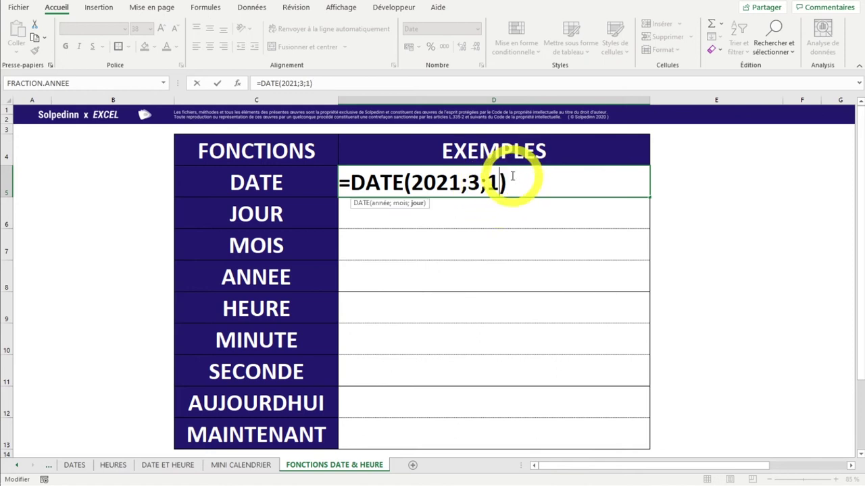
pyautogui.press('Return')
# - Use day -1 in D5's DATE formula, rolling back to 27/02/2021
pyautogui.click(479, 192)
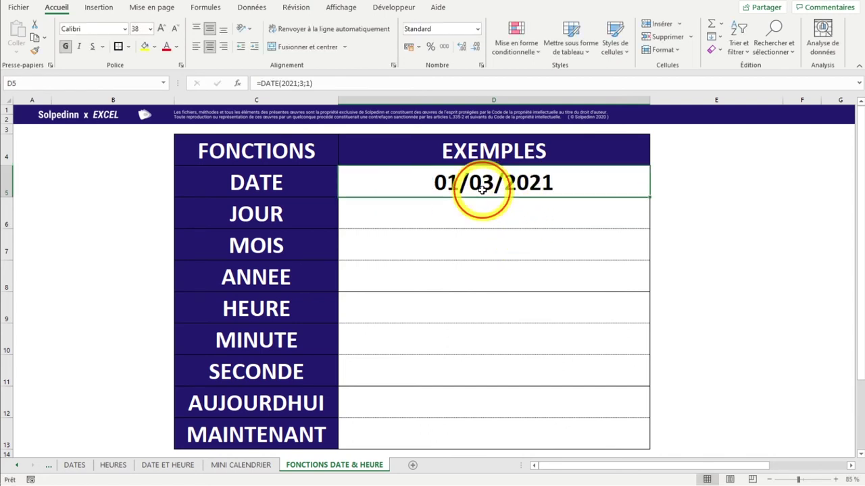
pyautogui.doubleClick(522, 185)
pyautogui.write('-')
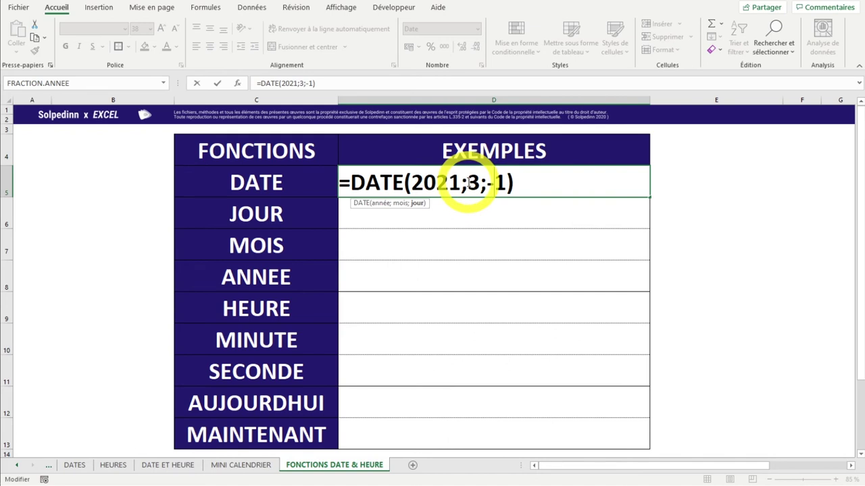
pyautogui.press('Return')
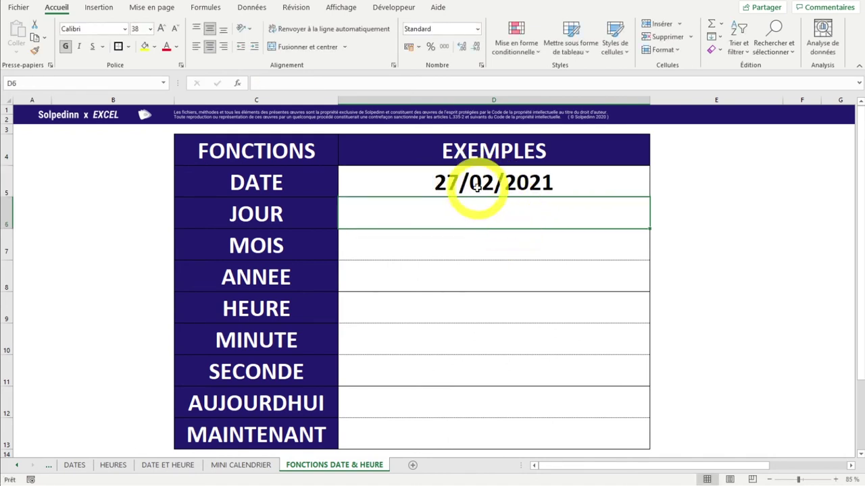
pyautogui.click(477, 189)
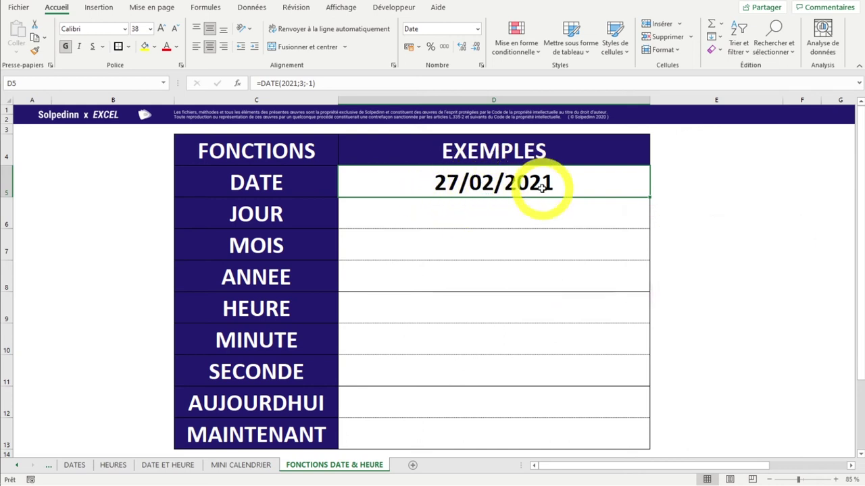
# - Enter =JOUR(D5) in D6 so the JOUR row returns 27, and compare with D5
pyautogui.click(416, 207)
pyautogui.click(257, 212)
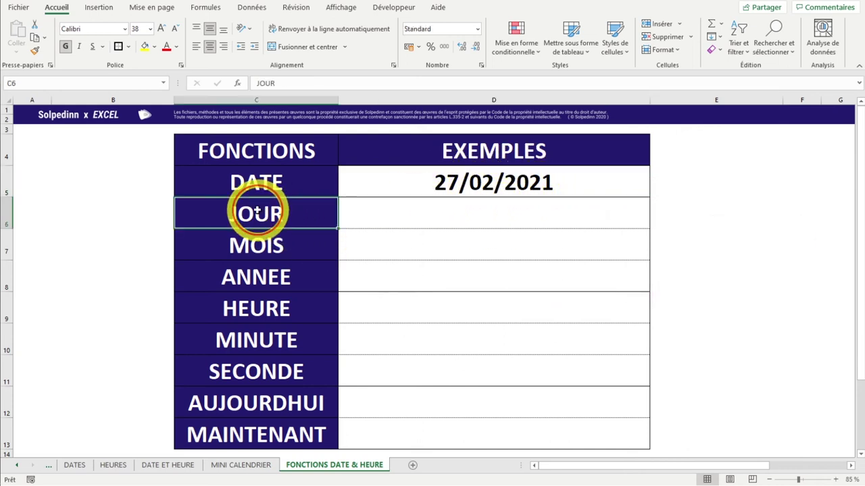
pyautogui.moveTo(257, 211); pyautogui.dragTo(309, 268)
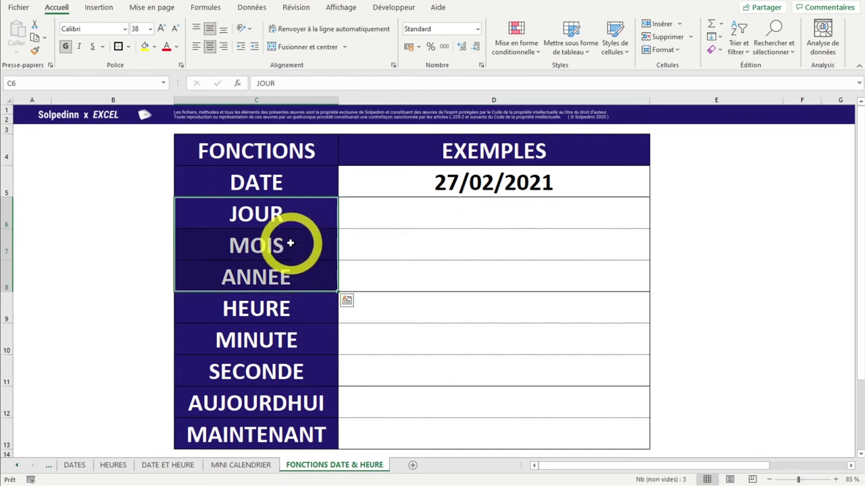
pyautogui.moveTo(220, 215); pyautogui.dragTo(283, 274)
pyautogui.click(483, 214)
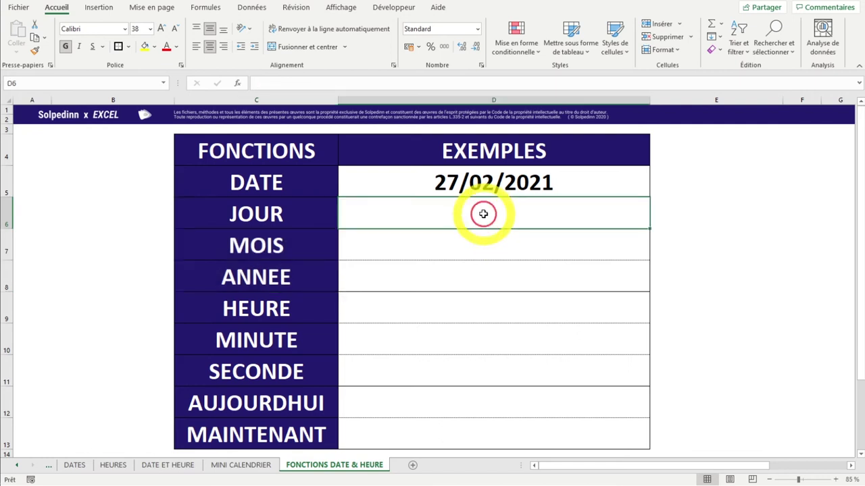
pyautogui.write('=JOUR')
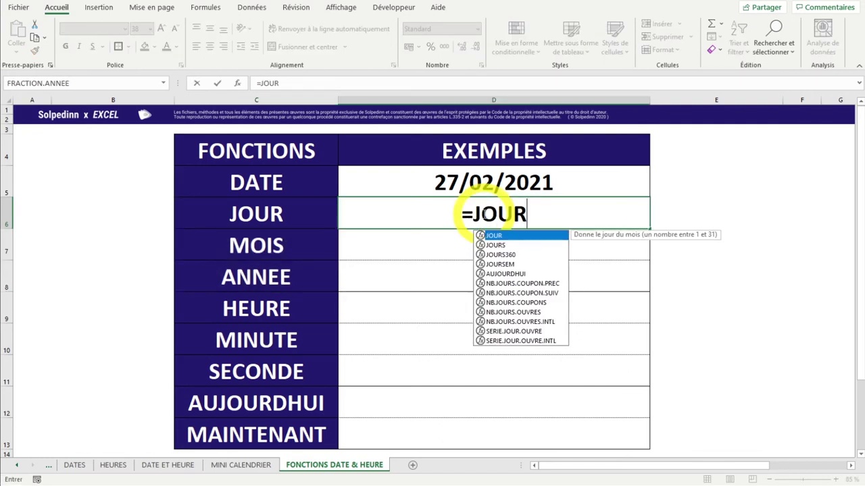
pyautogui.write('(')
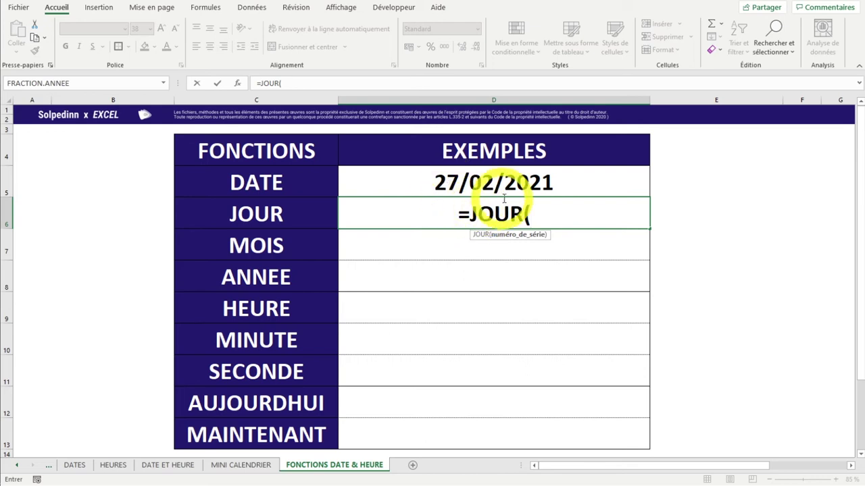
pyautogui.click(477, 183)
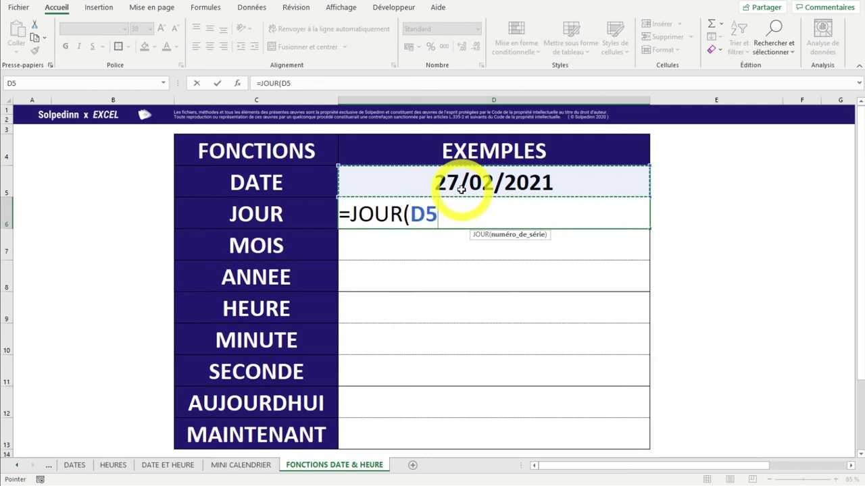
pyautogui.press('Return')
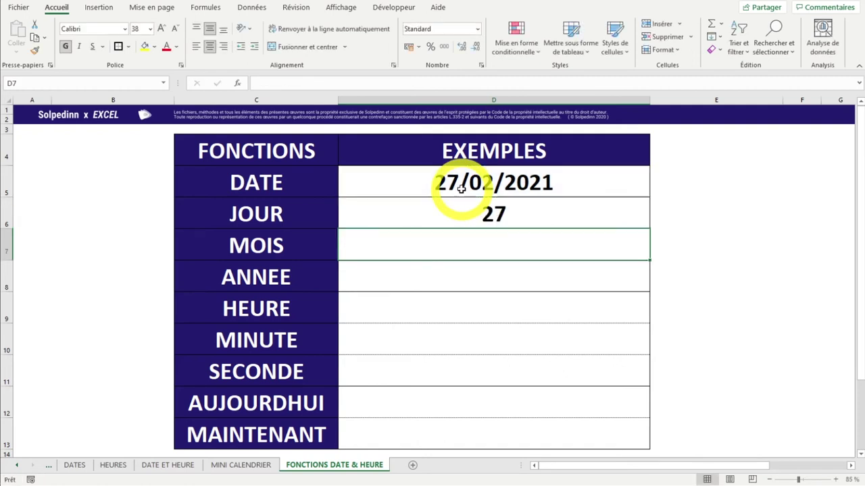
pyautogui.click(494, 214)
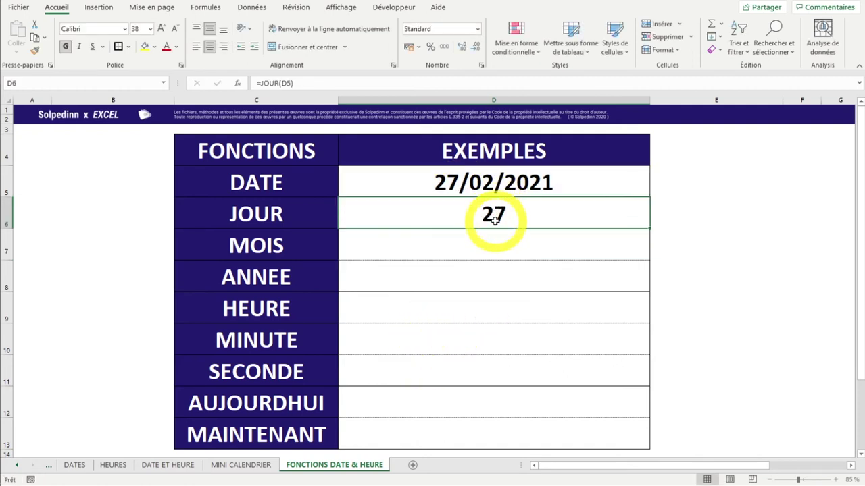
pyautogui.click(451, 183)
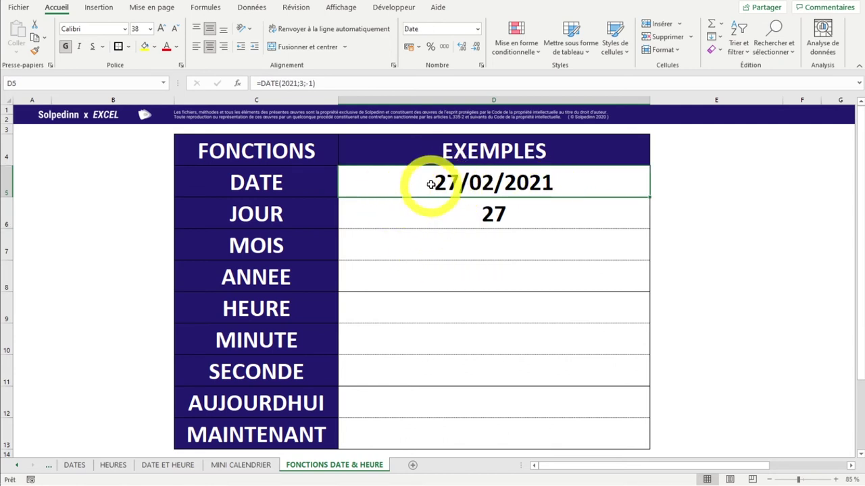
# - Enter =MOIS(D5) in the MOIS row, returning month 2
pyautogui.click(475, 253)
pyautogui.write('=MOIS(')
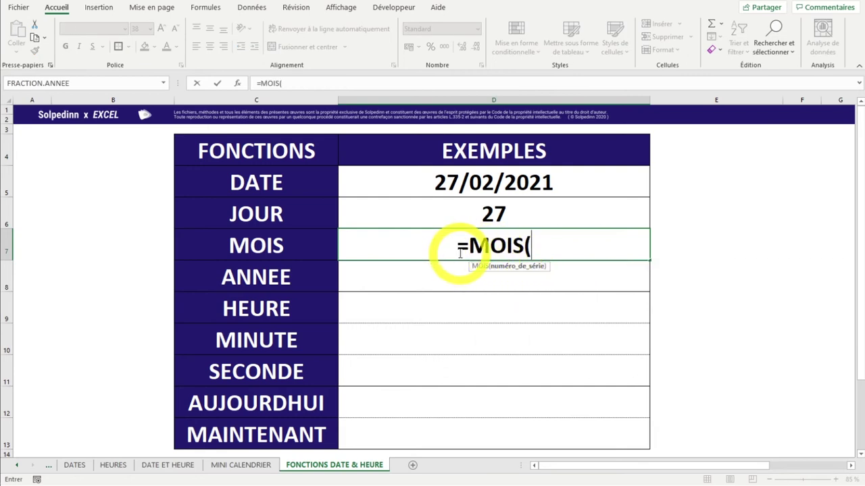
pyautogui.click(488, 174)
pyautogui.write(')')
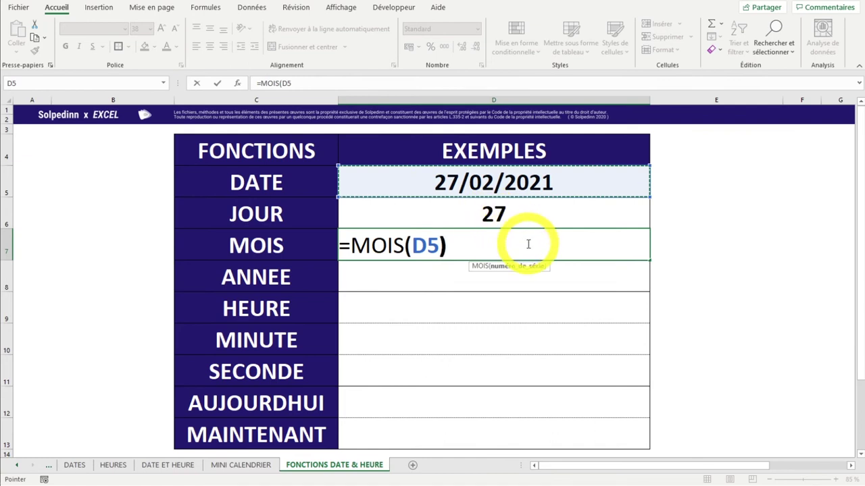
pyautogui.press('Return')
pyautogui.click(487, 248)
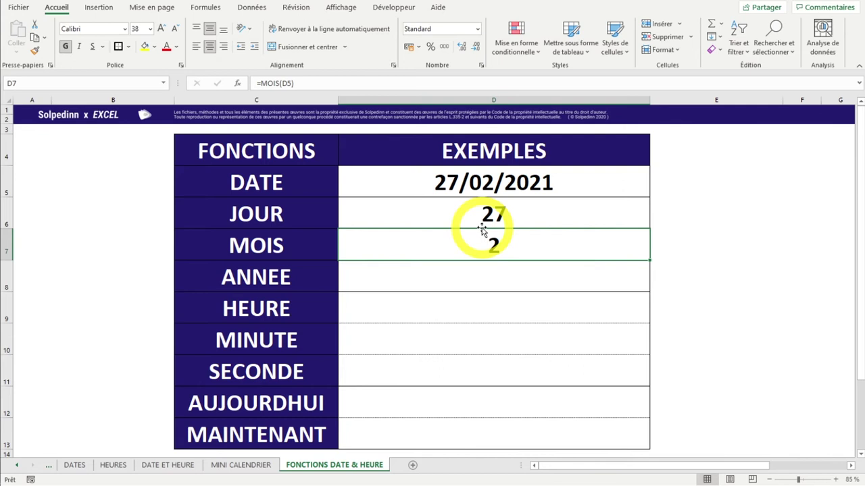
# - Enter =ANNEE(D5) in the ANNEE row, returning 2021
pyautogui.click(495, 281)
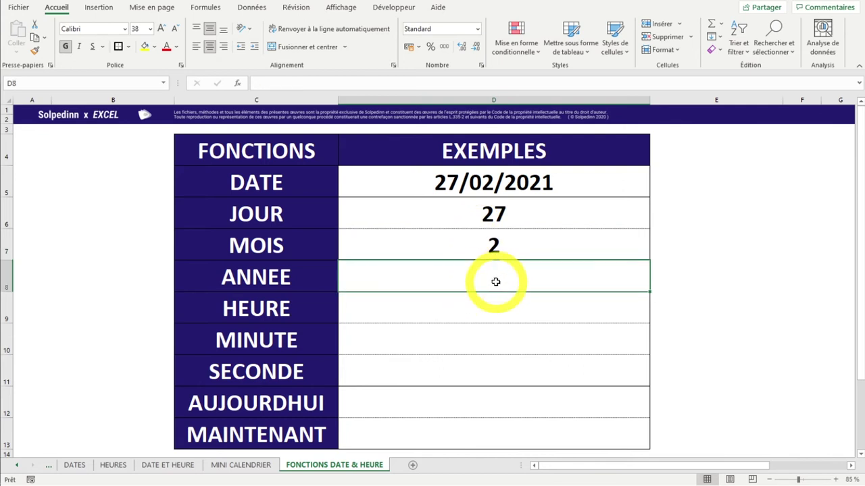
pyautogui.write('=ANNN')
pyautogui.press('BackSpace')
pyautogui.press('Tab')
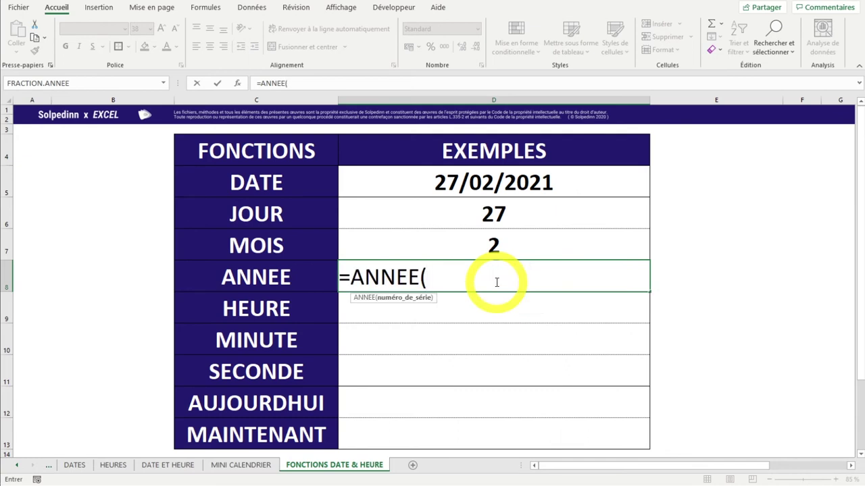
pyautogui.click(423, 186)
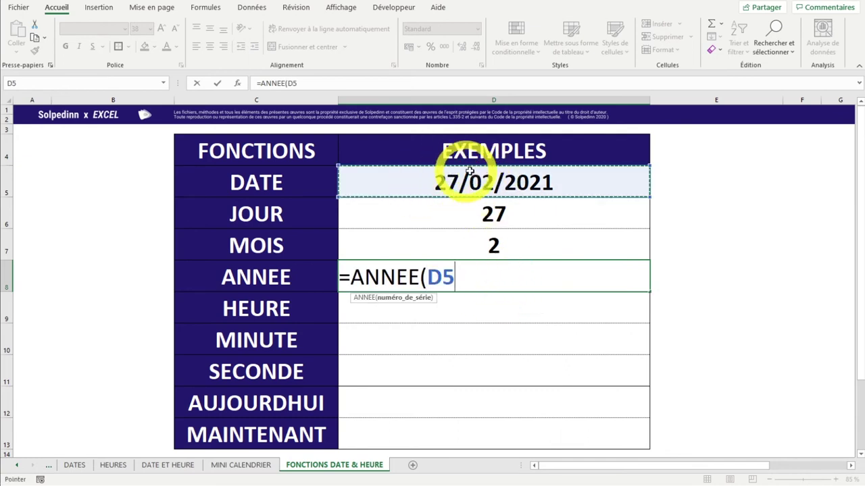
pyautogui.write(')')
pyautogui.press('Return')
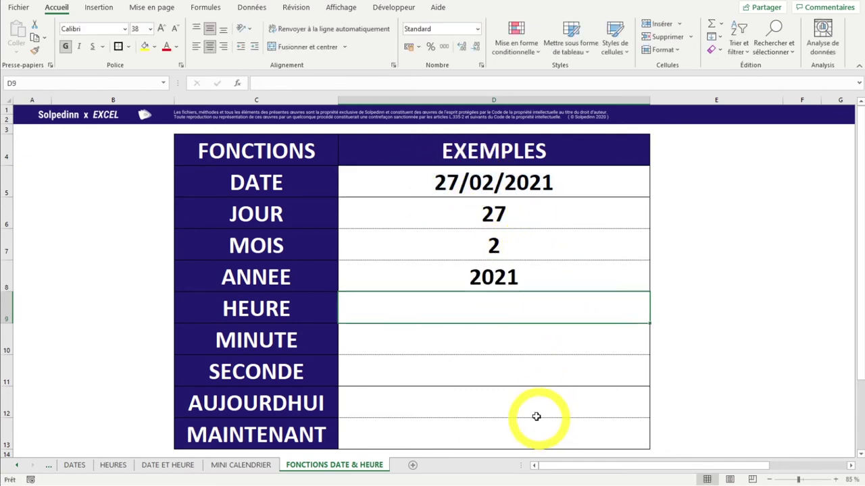
pyautogui.click(481, 273)
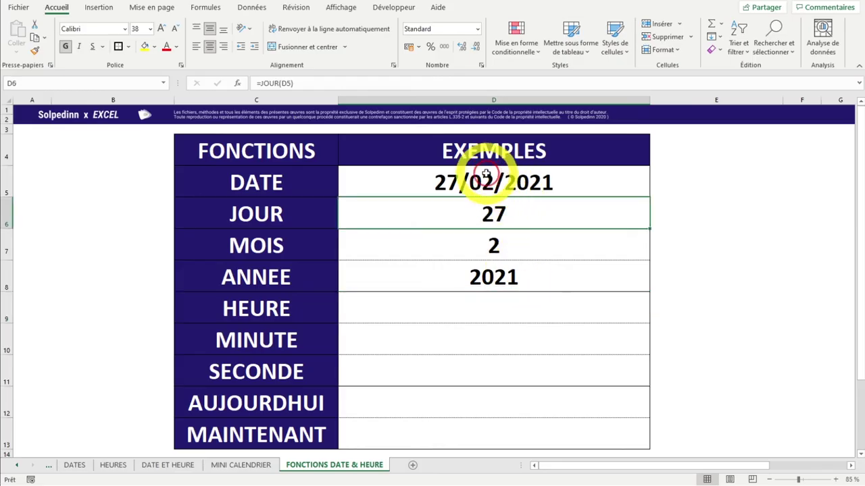
pyautogui.click(474, 181)
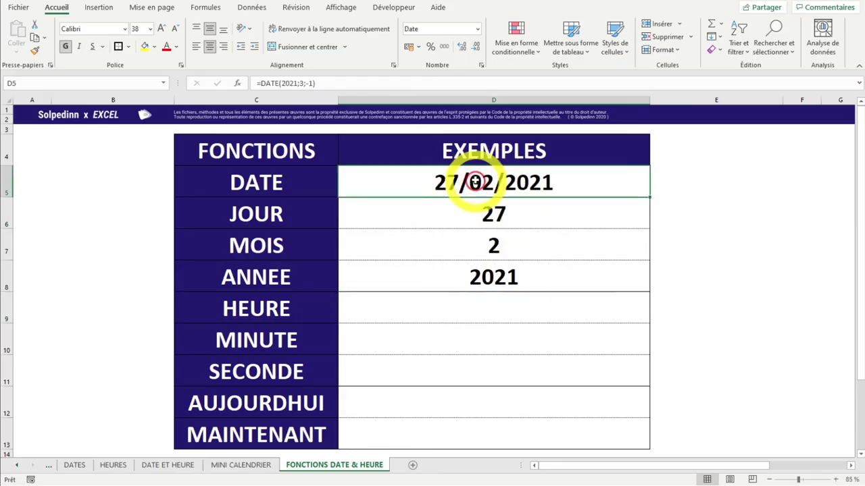
# - Replace D5's DATE formula with the typed date-time 27/02/2021 14:35
pyautogui.doubleClick(356, 182)
pyautogui.moveTo(353, 183)
pyautogui.mouseDown()
pyautogui.moveTo(538, 192)
pyautogui.moveTo(156, 161)
pyautogui.mouseUp()
pyautogui.write('27/')
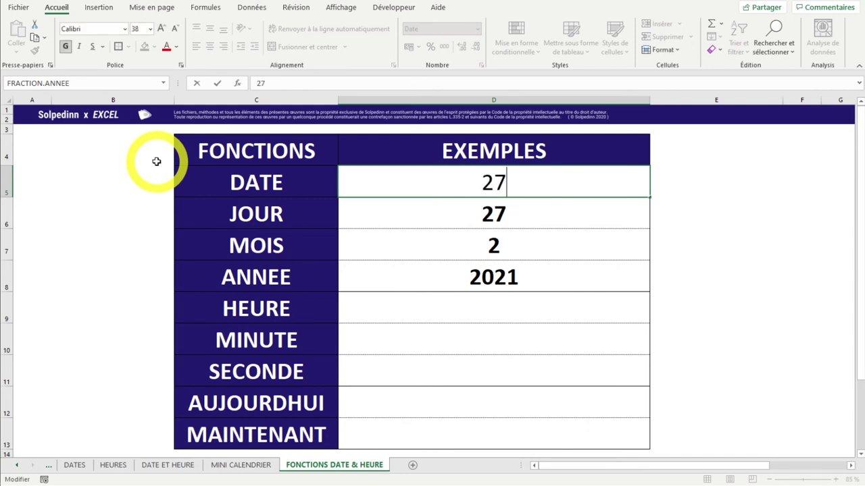
pyautogui.write('02/2021 ')
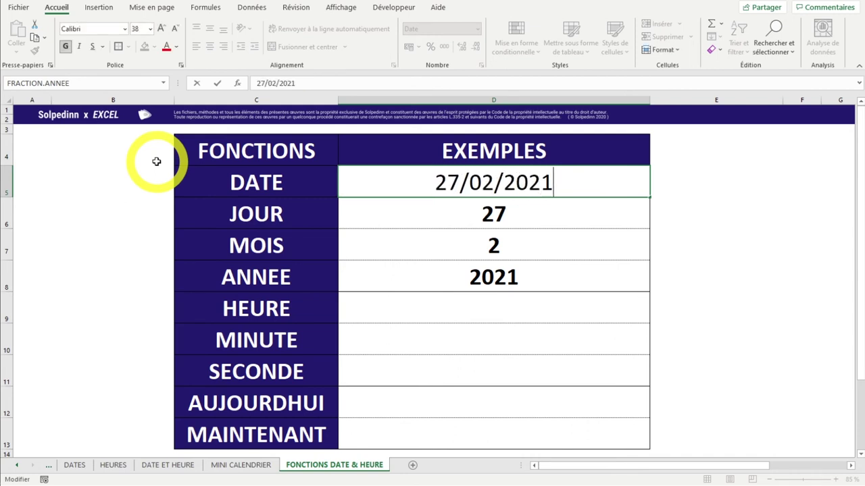
pyautogui.write('14:')
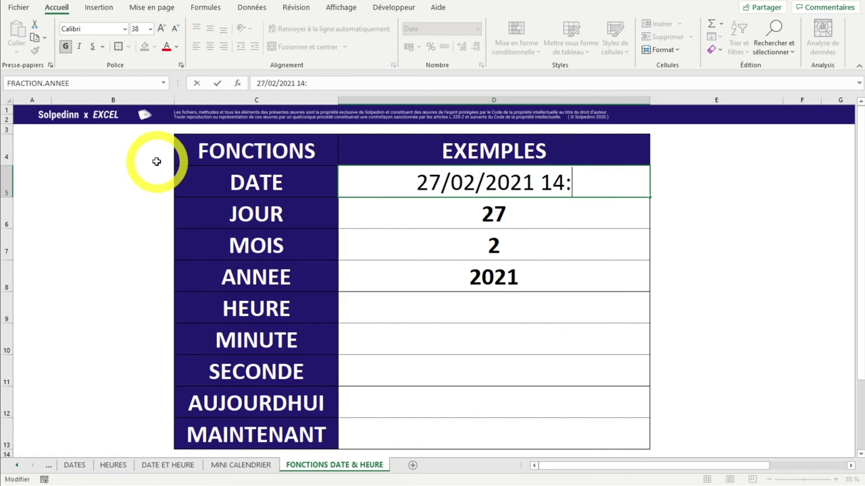
pyautogui.write('35')
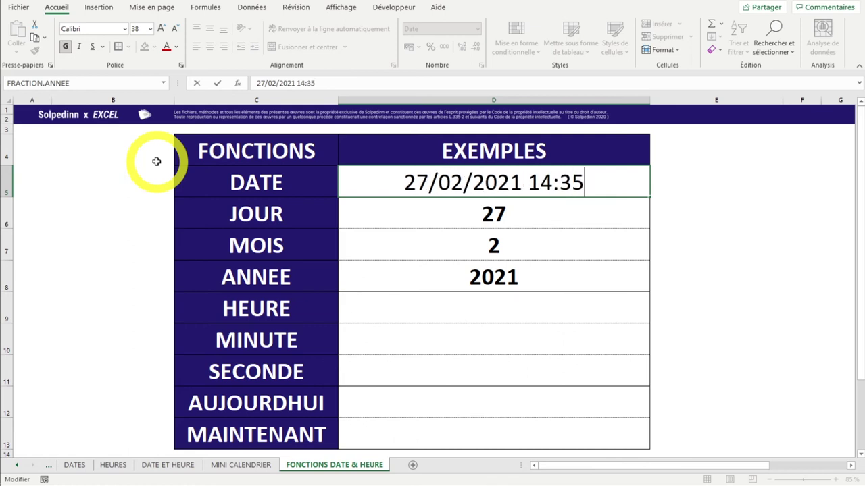
pyautogui.press('Return')
pyautogui.click(544, 183)
# - Give D5 the custom number format jj/mm/aaaa hh:mm with seconds added
pyautogui.rightClick(533, 182)
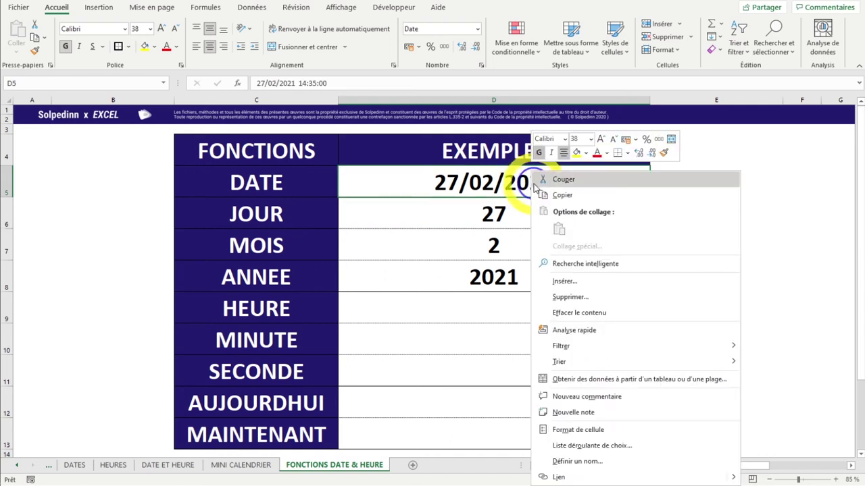
pyautogui.click(594, 431)
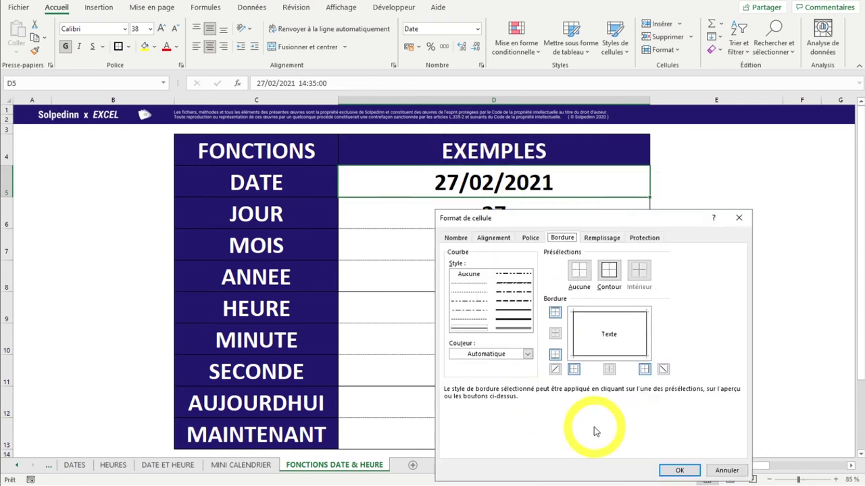
pyautogui.moveTo(526, 218); pyautogui.dragTo(552, 133)
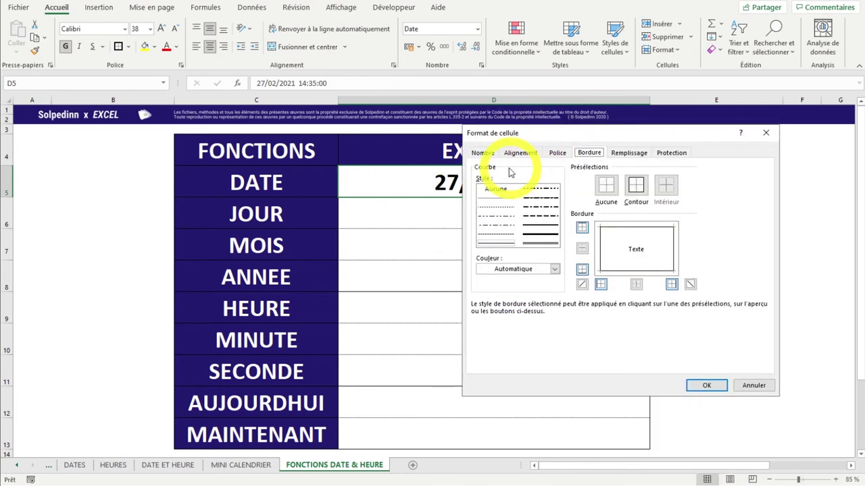
pyautogui.click(484, 154)
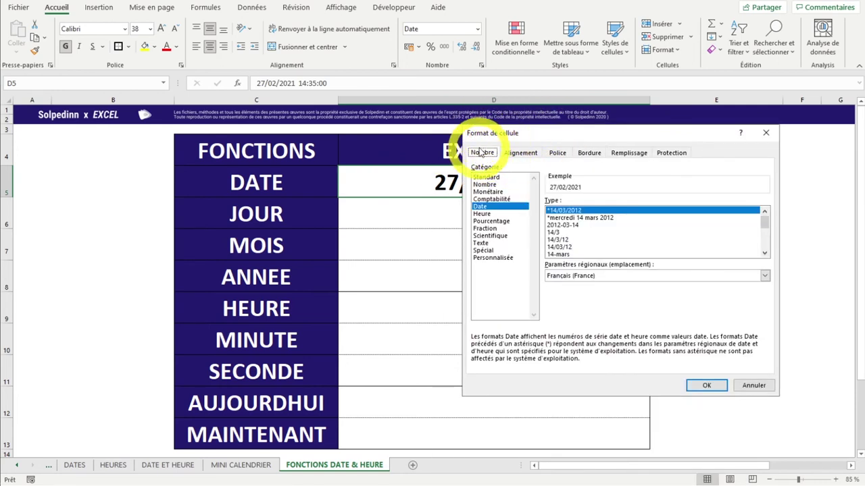
pyautogui.click(488, 260)
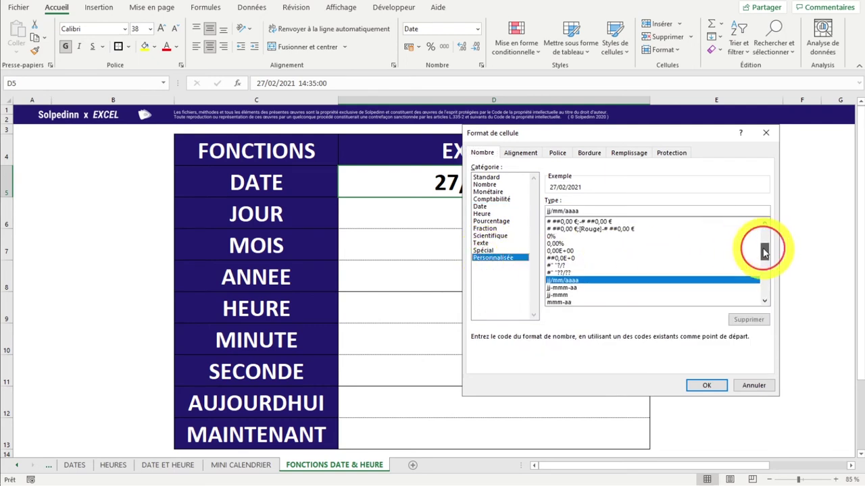
pyautogui.moveTo(763, 247); pyautogui.dragTo(764, 270)
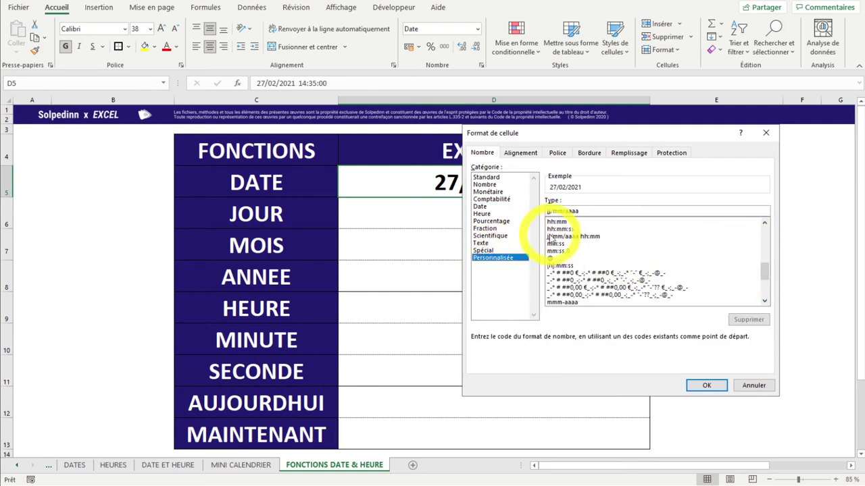
pyautogui.click(572, 236)
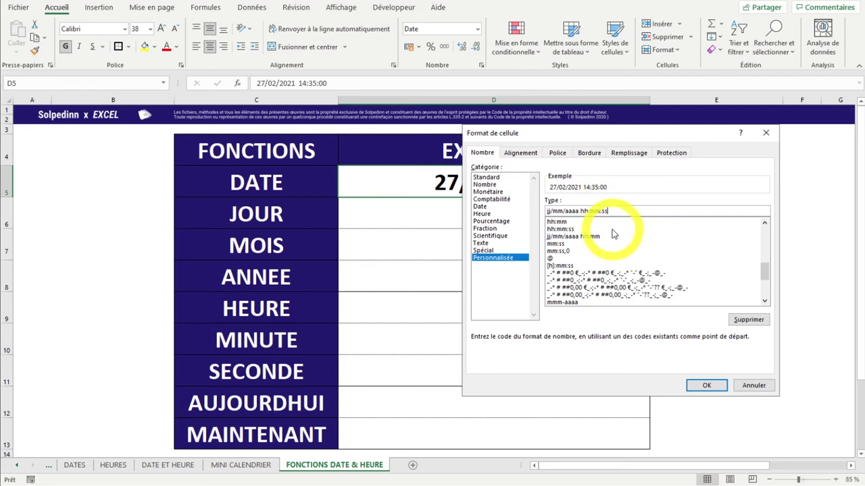
pyautogui.click(702, 386)
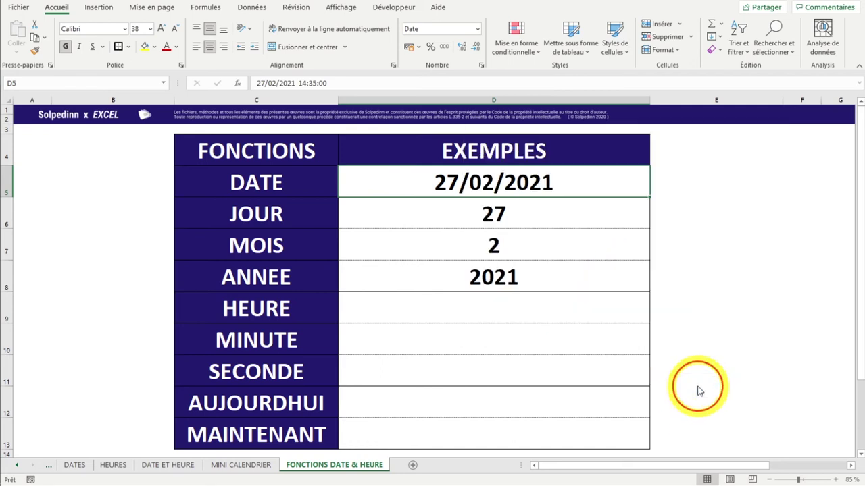
# - Change D5's seconds to 16, making it 27/02/2021 14:35:16
pyautogui.doubleClick(581, 185)
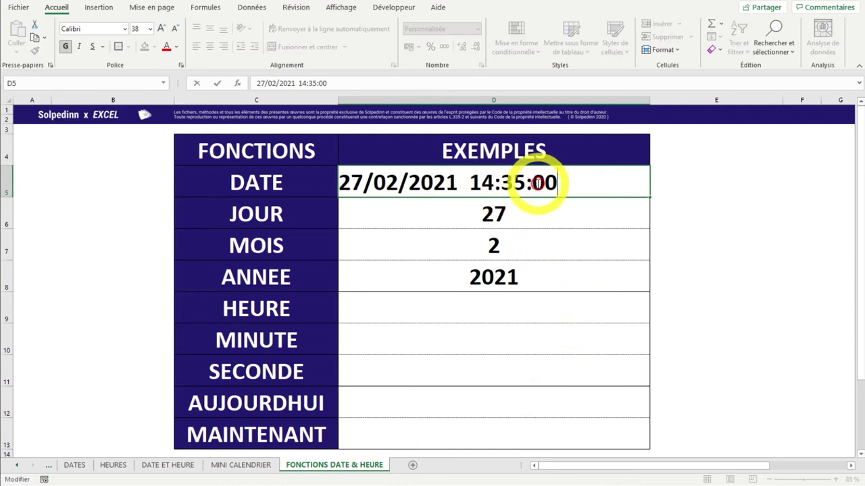
pyautogui.moveTo(575, 185); pyautogui.dragTo(510, 191)
pyautogui.write('16')
pyautogui.press('Return')
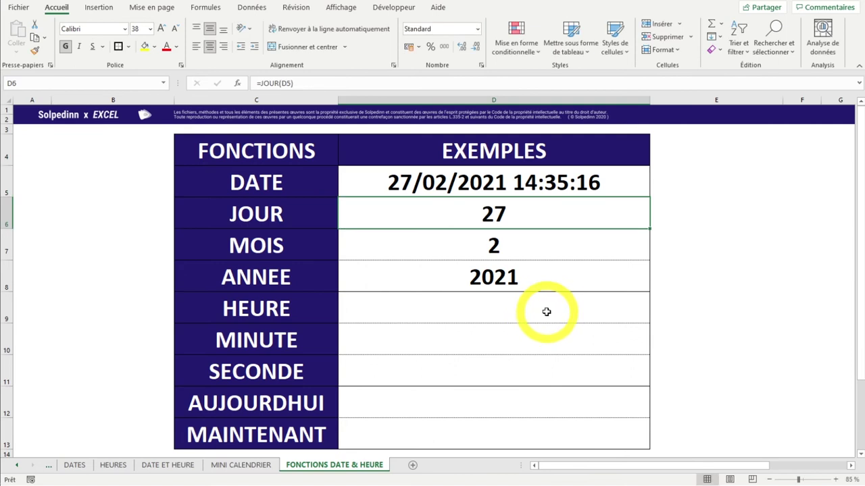
pyautogui.press('Down')
# - Review the JOUR, MOIS and ANNEE results and mark the HEURE, MINUTE and SECONDE labels
pyautogui.click(524, 305)
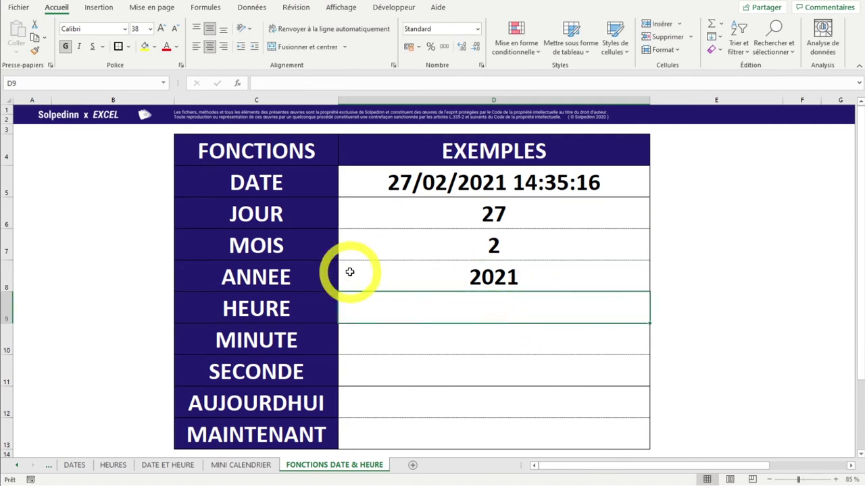
pyautogui.click(479, 209)
pyautogui.moveTo(479, 209); pyautogui.dragTo(495, 277)
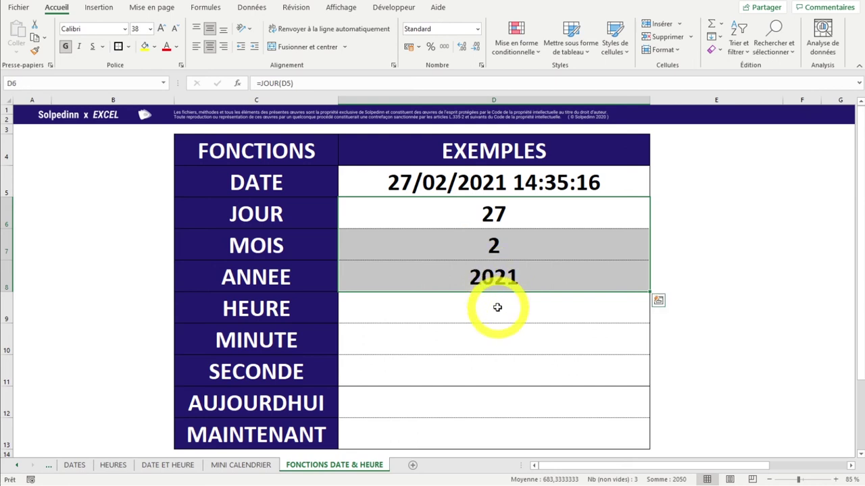
pyautogui.click(498, 309)
pyautogui.moveTo(272, 306); pyautogui.dragTo(266, 368)
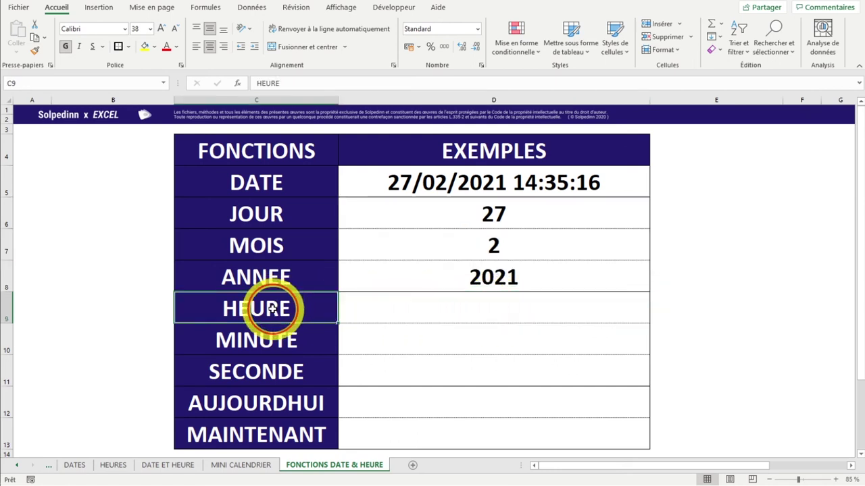
# - Enter =HEURE(D5) in D9, returning hour 14
pyautogui.click(503, 310)
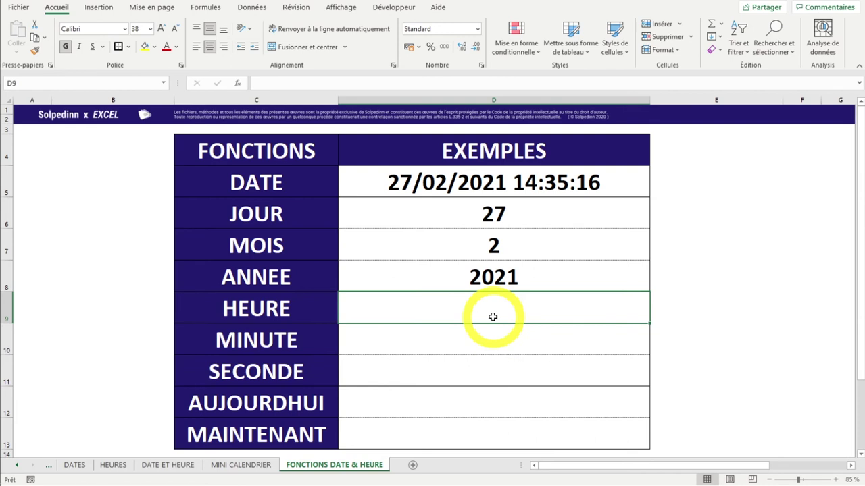
pyautogui.write('=HEURE')
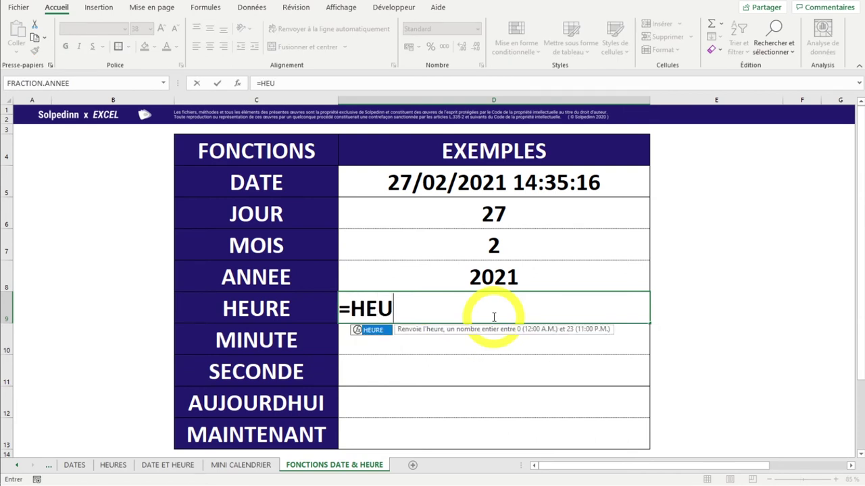
pyautogui.write('(')
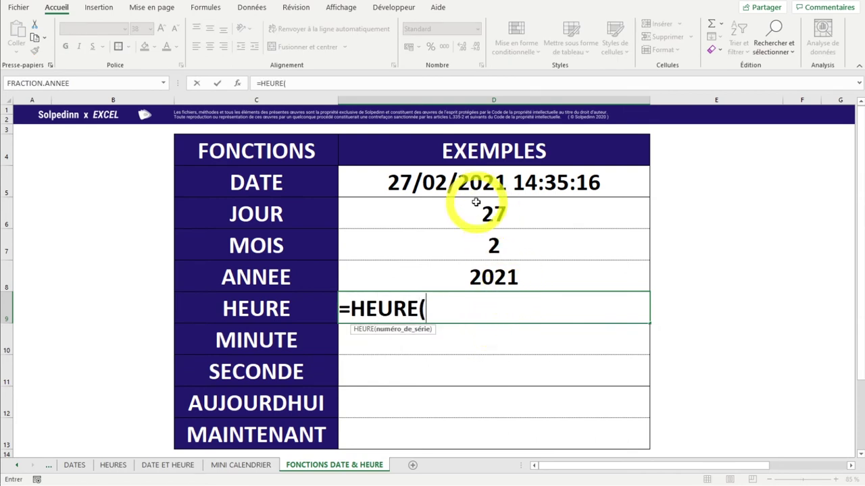
pyautogui.click(419, 184)
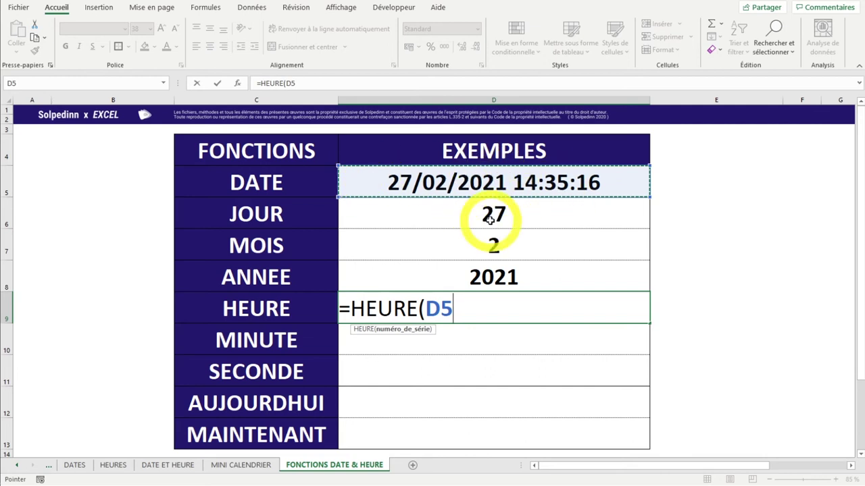
pyautogui.write(')')
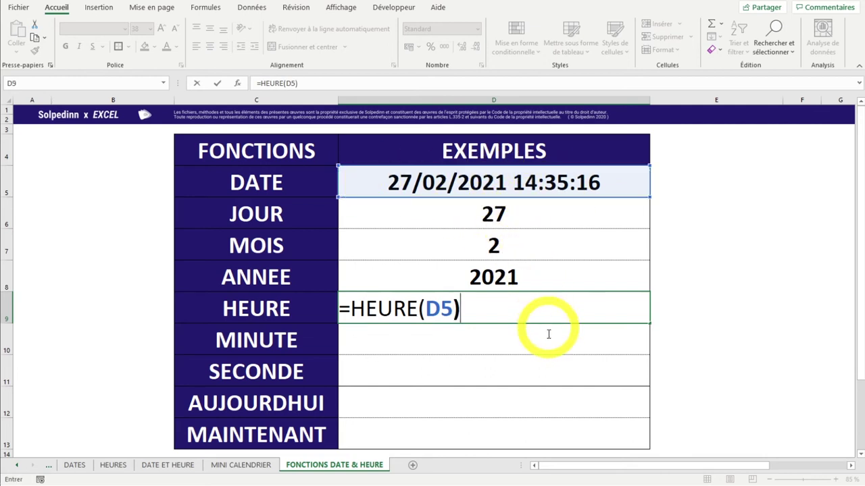
pyautogui.press('Return')
pyautogui.click(508, 312)
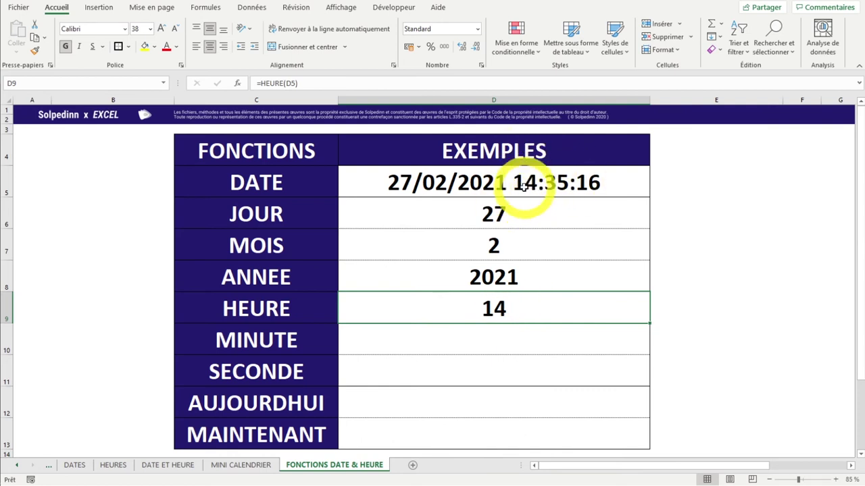
pyautogui.click(502, 342)
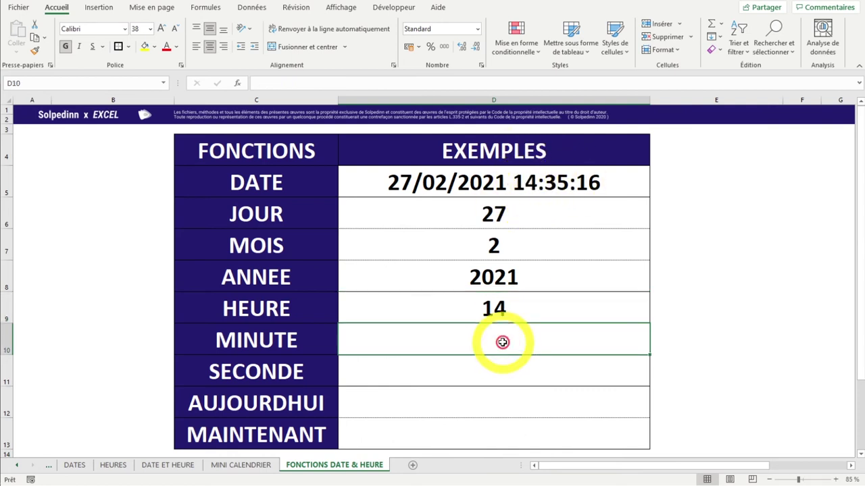
# - Enter =MINUTE(D5) in D10, returning 35
pyautogui.write('=MINU')
pyautogui.press('Tab')
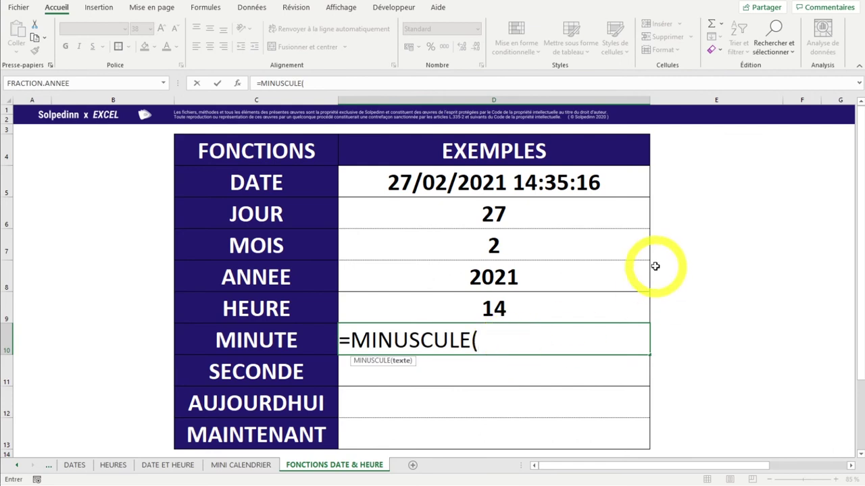
pyautogui.moveTo(404, 346); pyautogui.dragTo(554, 351)
pyautogui.write('TE')
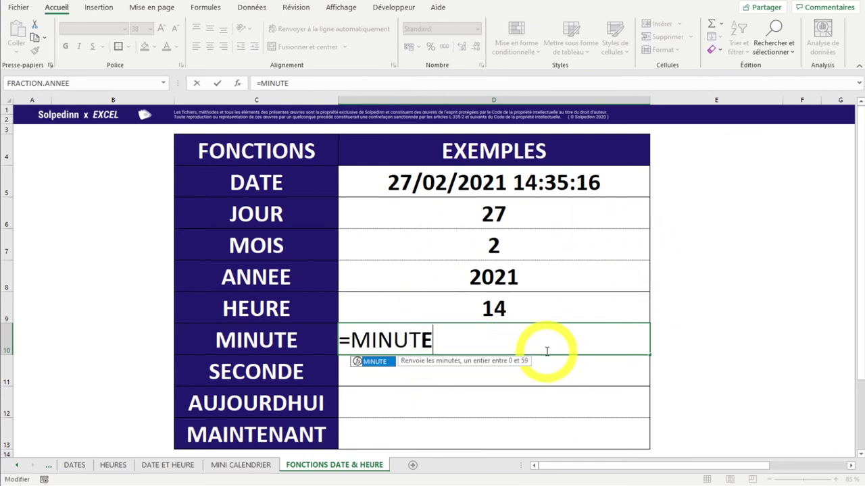
pyautogui.write('(')
pyautogui.click(502, 185)
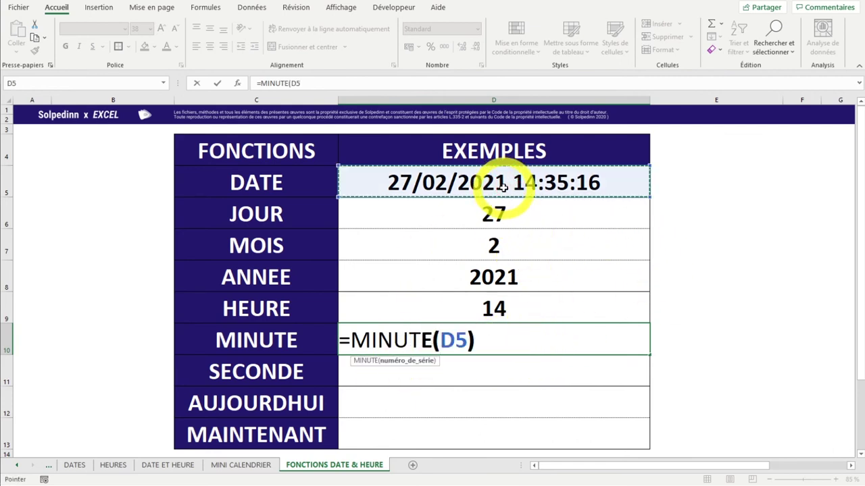
pyautogui.press('Return')
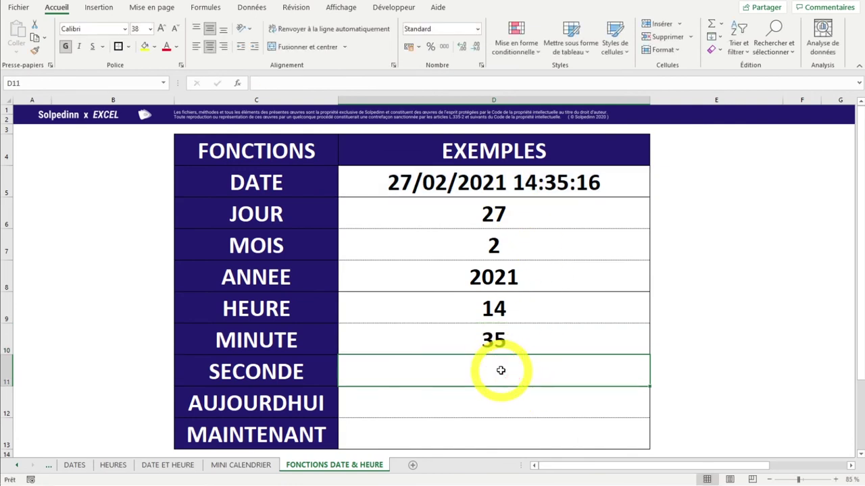
# - Enter =SECONDE(D5) in D11, returning 16
pyautogui.write('=SECON')
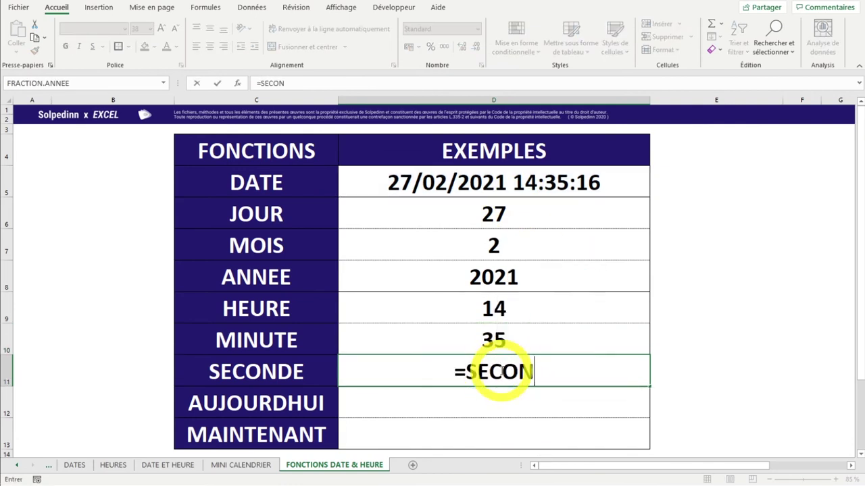
pyautogui.write('DE(')
pyautogui.click(559, 184)
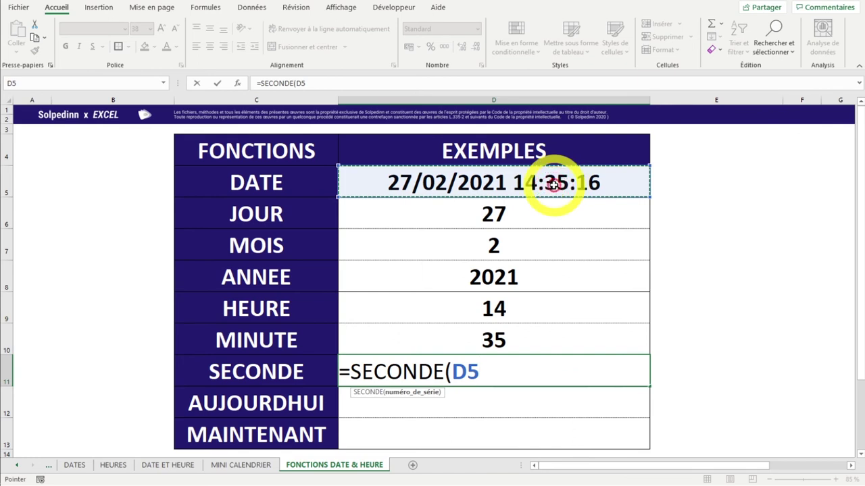
pyautogui.press('Return')
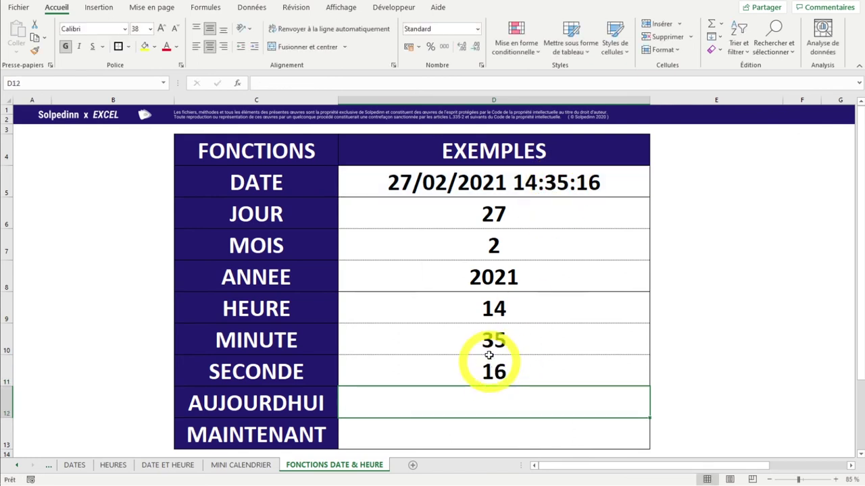
pyautogui.click(506, 309)
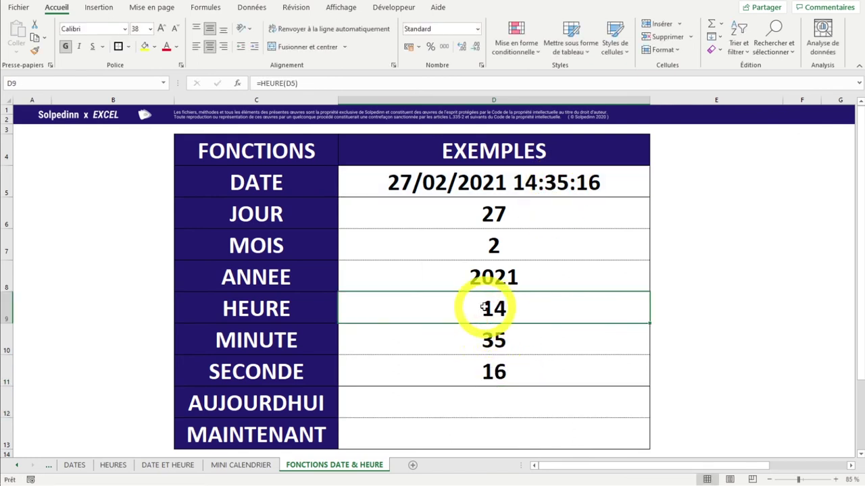
pyautogui.click(495, 338)
pyautogui.click(479, 378)
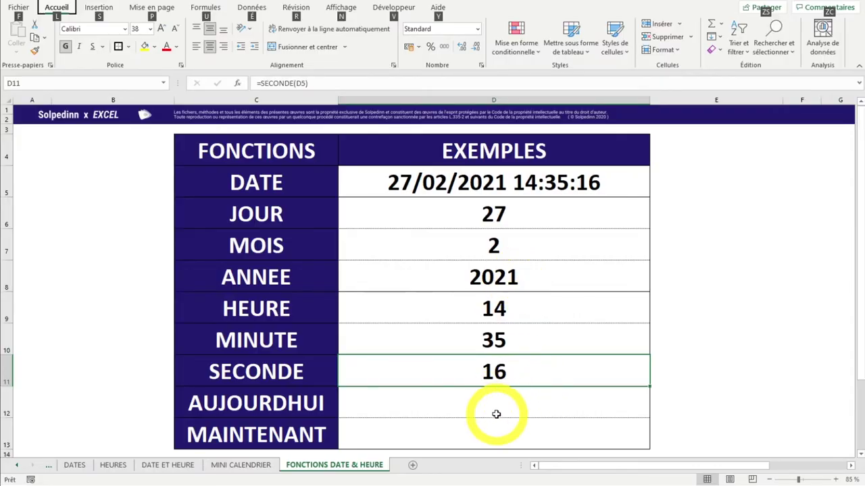
# - Enter =AUJOURDHUI() in D12 to show today's date, 14/09/2021
pyautogui.click(497, 414)
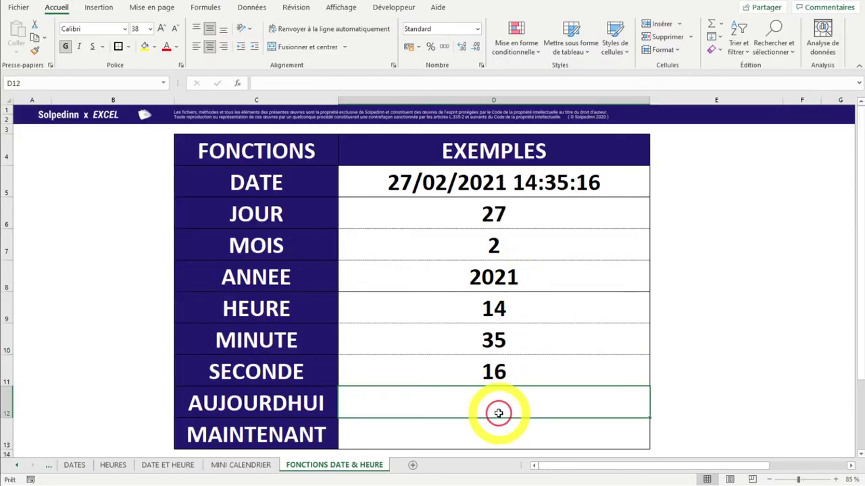
pyautogui.write('=A')
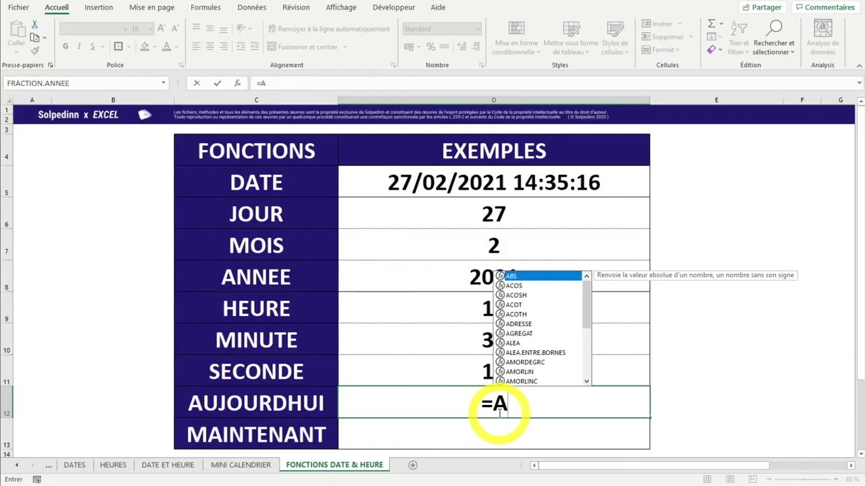
pyautogui.write('R')
pyautogui.press('BackSpace')
pyautogui.write('UJOURDHUI(')
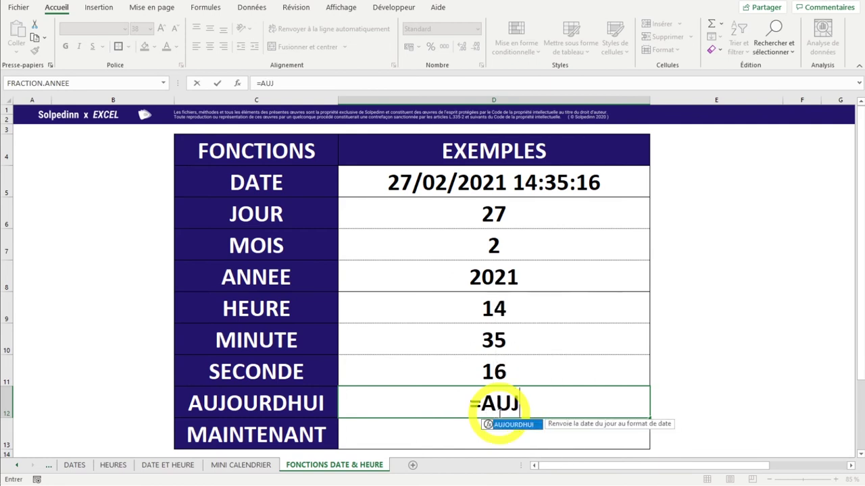
pyautogui.press('Tab')
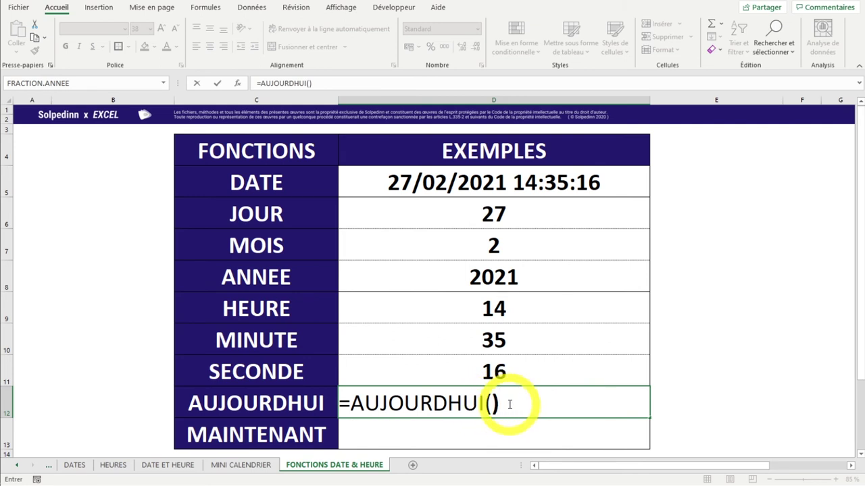
pyautogui.press('Return')
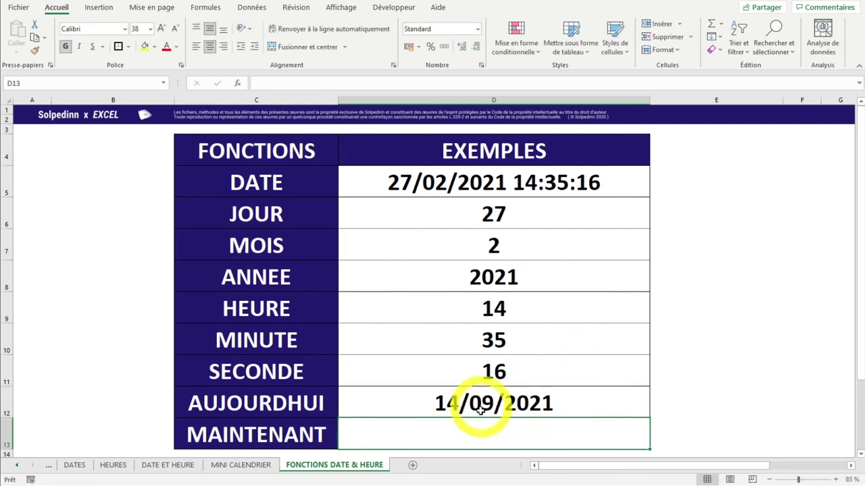
pyautogui.click(520, 403)
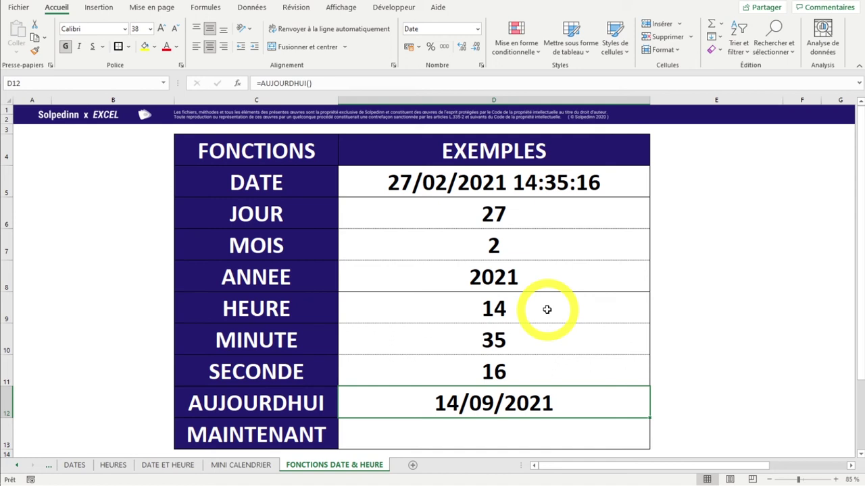
pyautogui.click(445, 433)
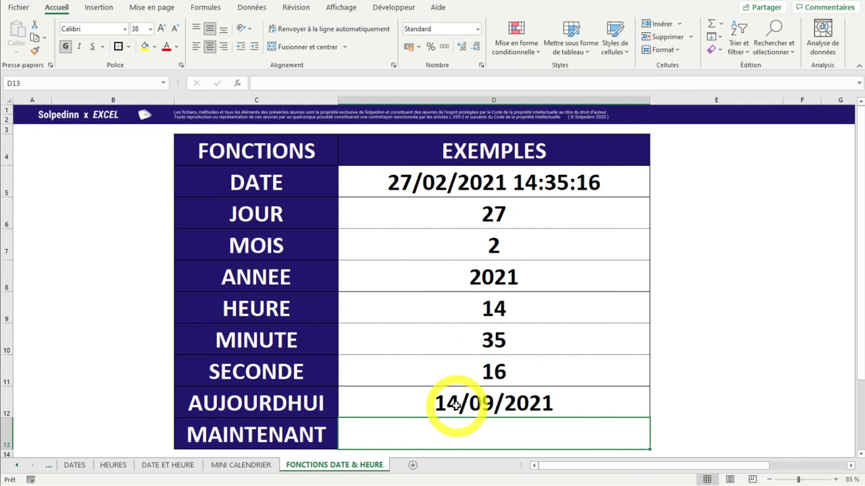
# - Enter =MAINTENANT() in D13 so it shows the current date and time, 14/09/2021 12:36
pyautogui.click(474, 420)
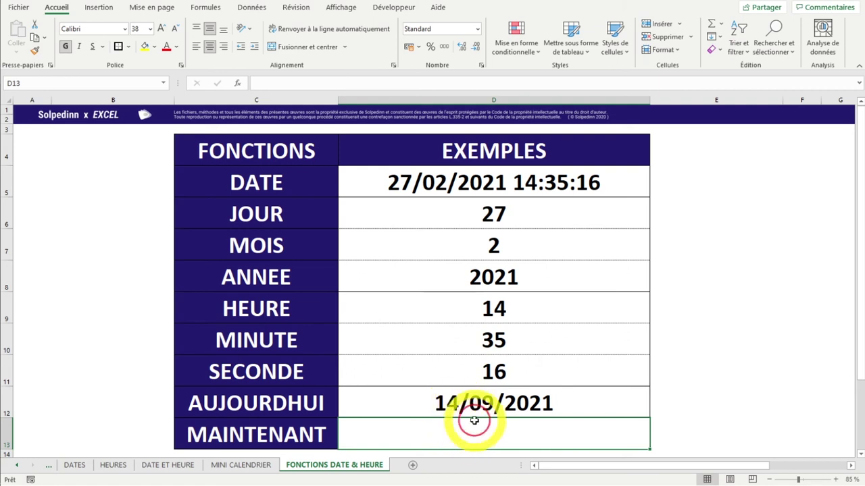
pyautogui.write('=am')
pyautogui.press('BackSpace')
pyautogui.press('BackSpace')
pyautogui.write('MAIN')
pyautogui.press('Tab')
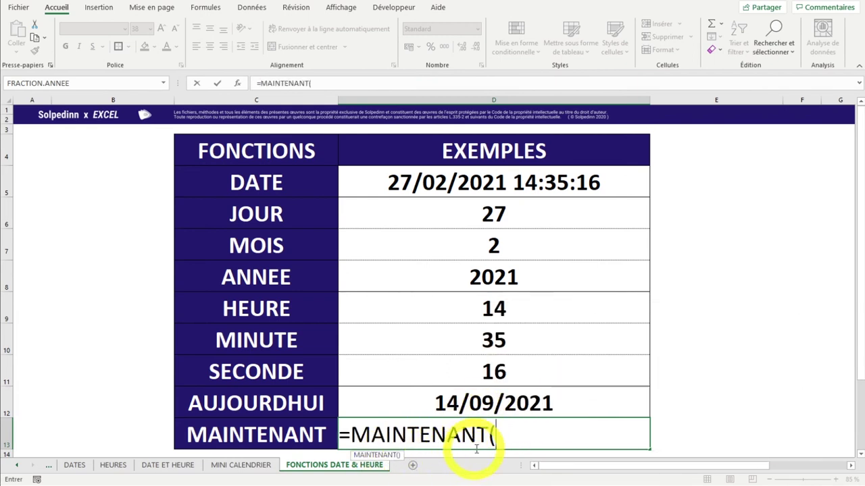
pyautogui.click(528, 425)
pyautogui.write(')')
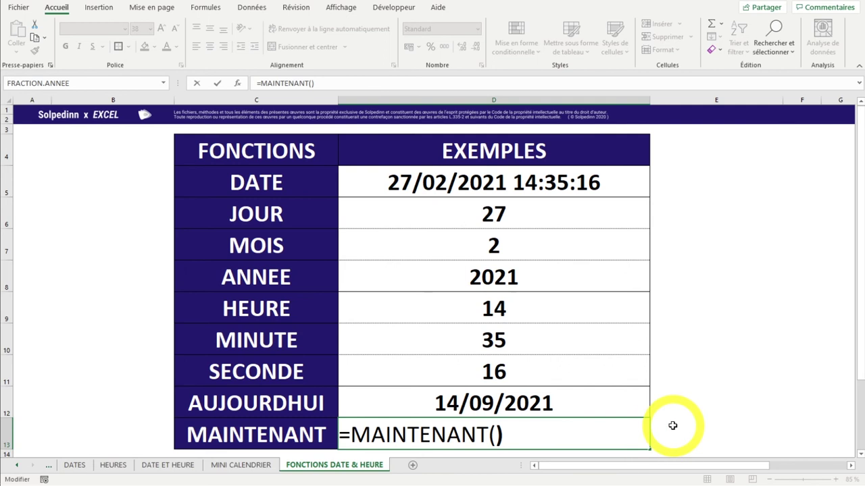
pyautogui.press('Return')
pyautogui.click(537, 415)
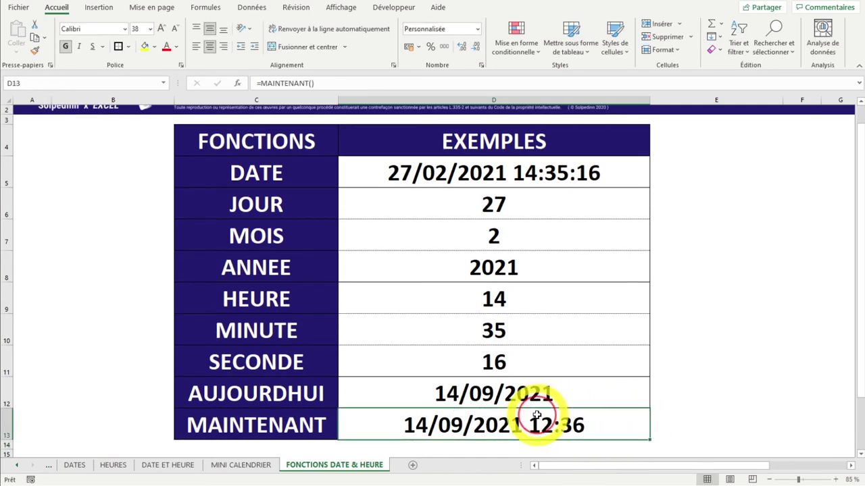
pyautogui.scroll(-1, 514, 435)
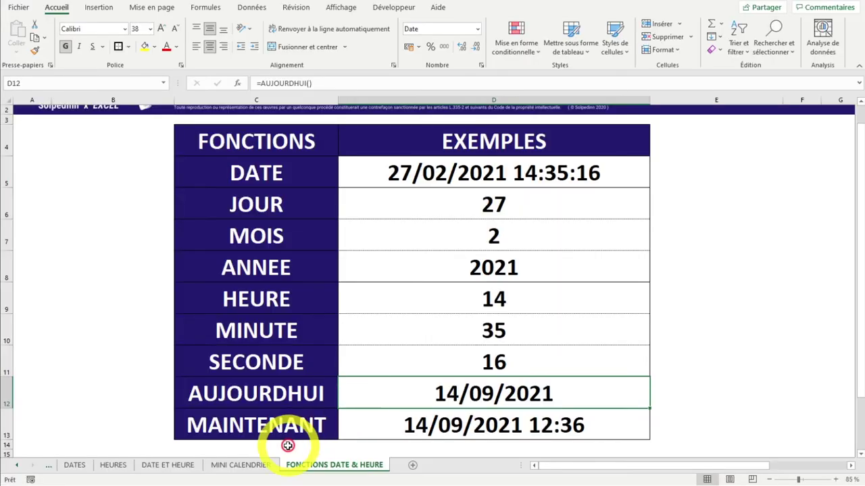
pyautogui.click(248, 466)
pyautogui.moveTo(402, 468); pyautogui.dragTo(403, 467)
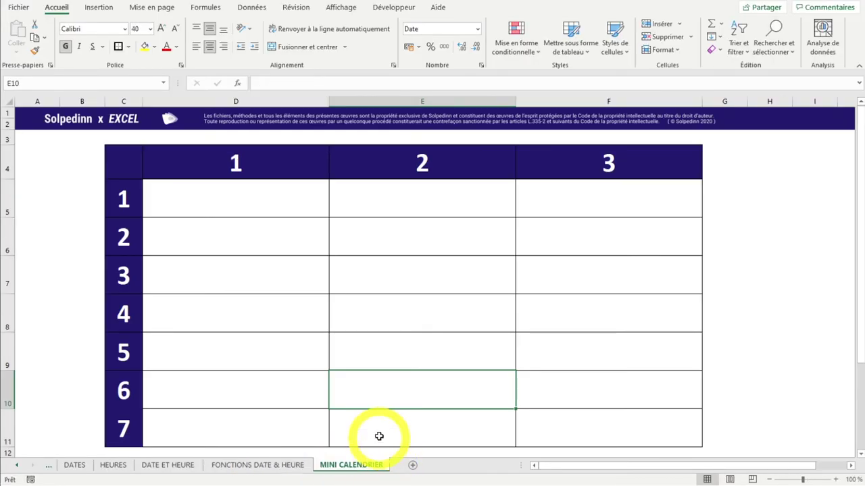
pyautogui.click(411, 413)
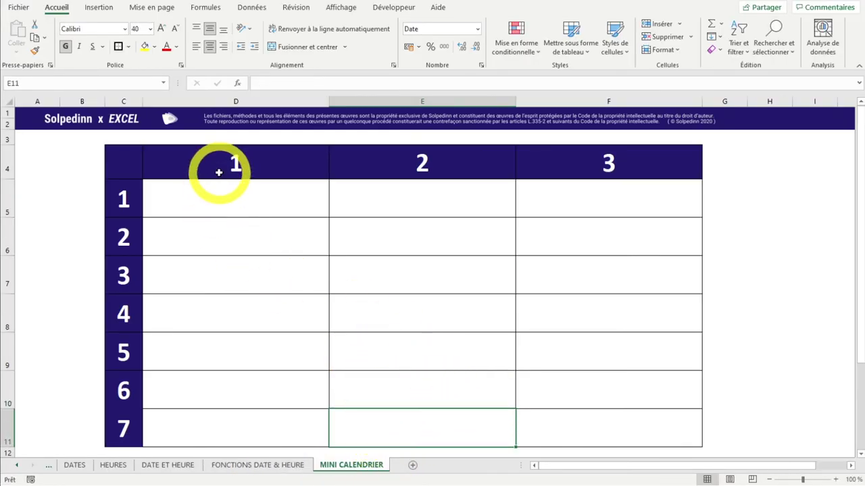
pyautogui.moveTo(212, 162); pyautogui.dragTo(688, 162)
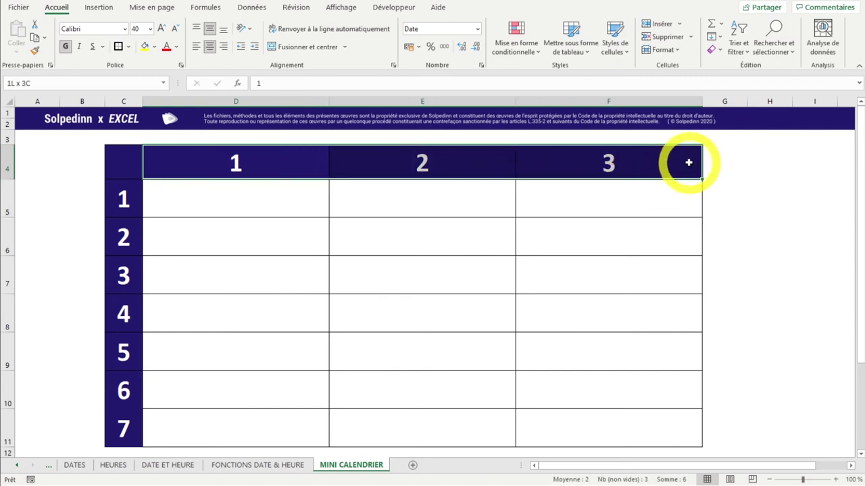
pyautogui.click(230, 162)
pyautogui.click(437, 165)
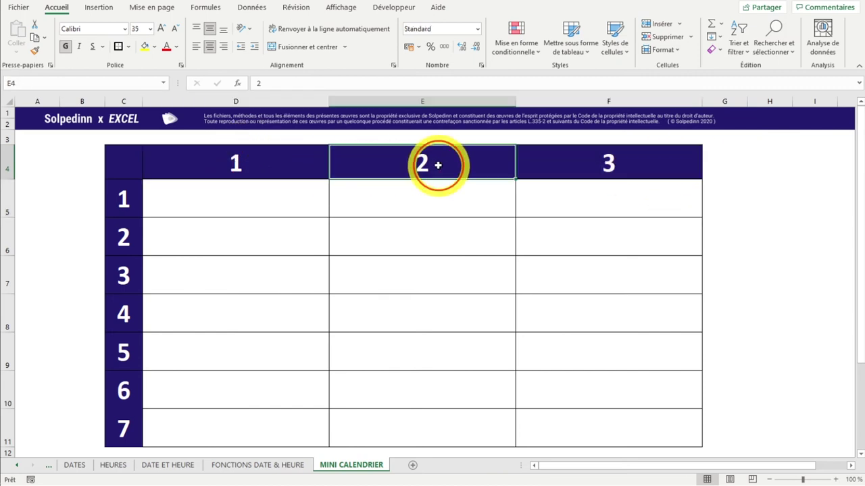
pyautogui.click(571, 170)
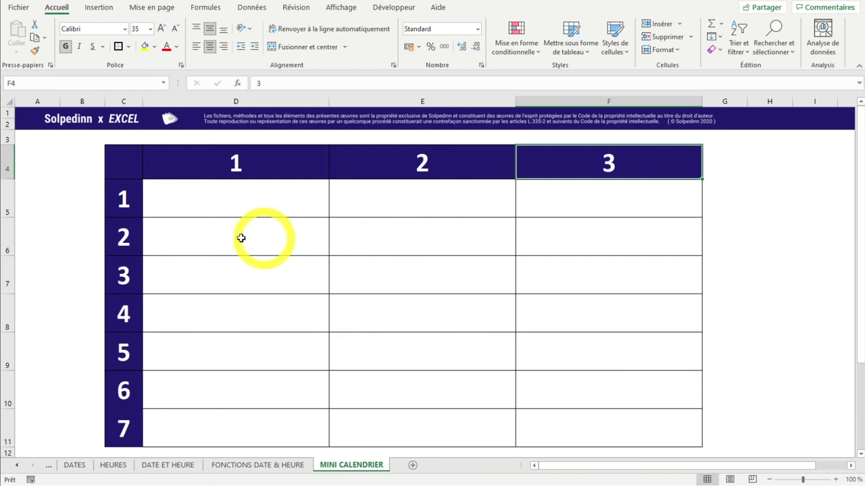
pyautogui.click(125, 205)
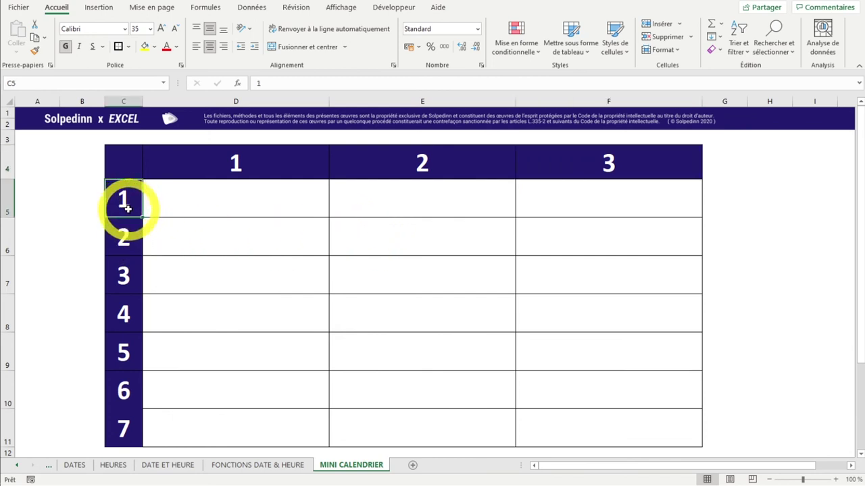
pyautogui.click(125, 236)
pyautogui.click(125, 275)
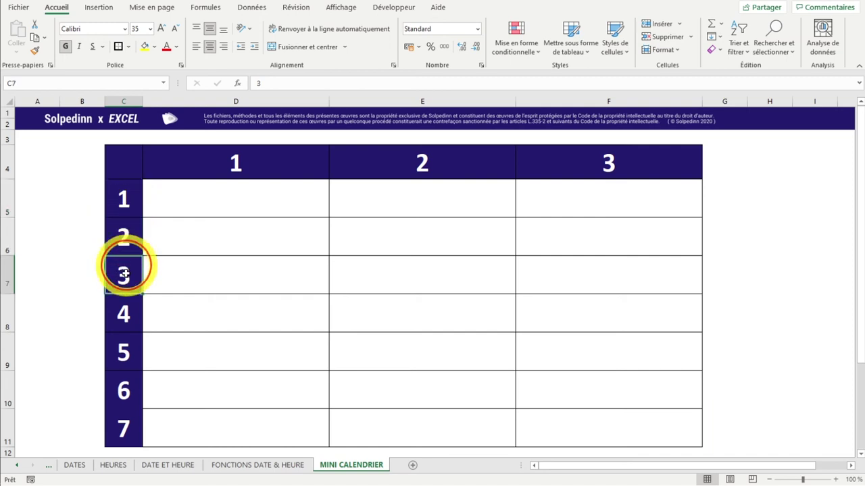
pyautogui.click(120, 439)
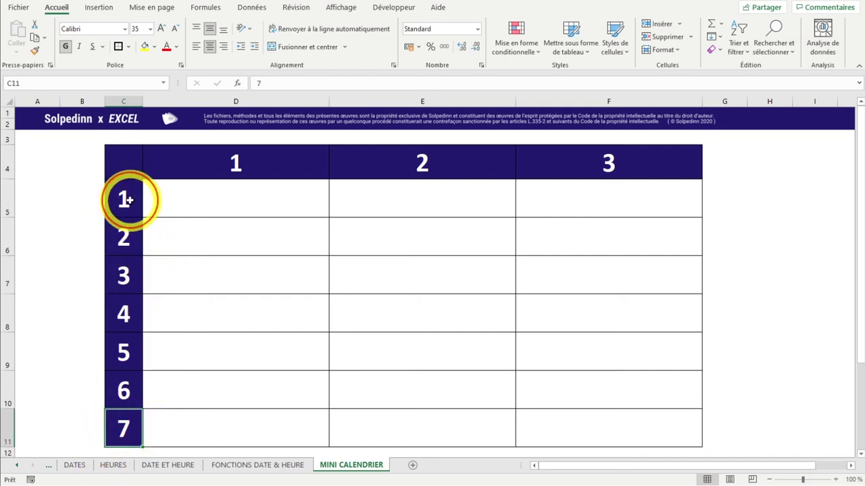
pyautogui.moveTo(125, 200); pyautogui.dragTo(124, 426)
pyautogui.moveTo(299, 181)
pyautogui.mouseDown()
pyautogui.moveTo(367, 270)
pyautogui.moveTo(627, 432)
pyautogui.mouseUp()
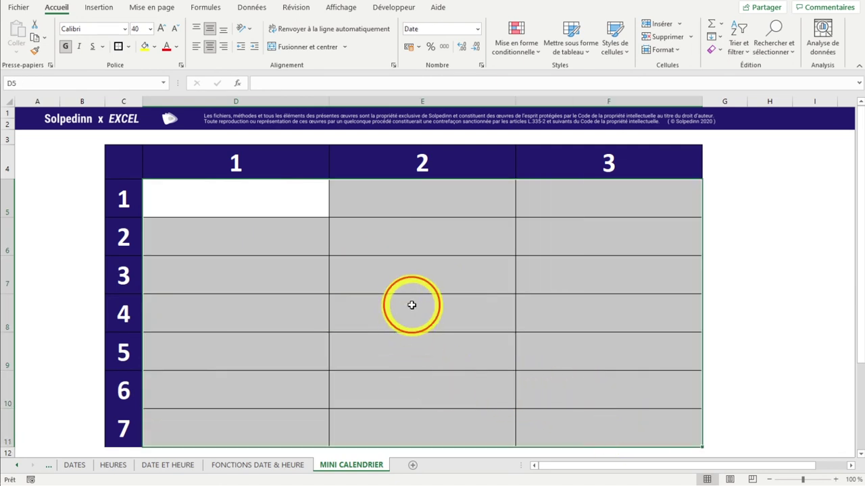
pyautogui.click(411, 306)
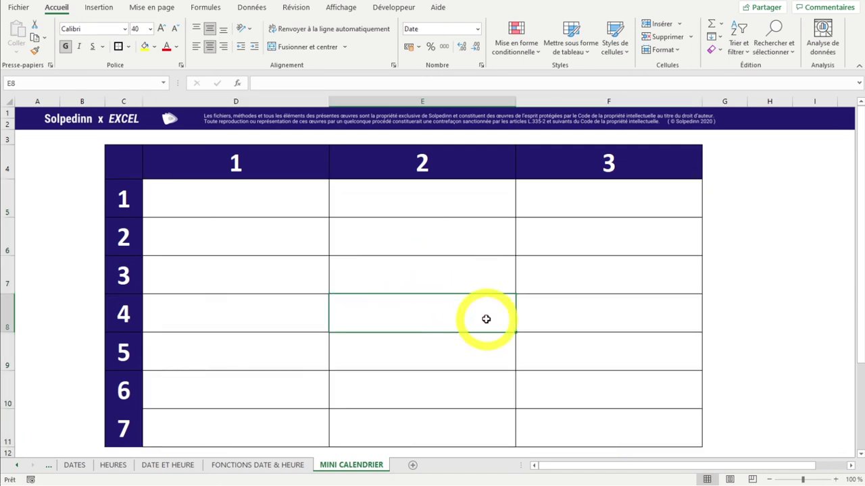
pyautogui.click(422, 100)
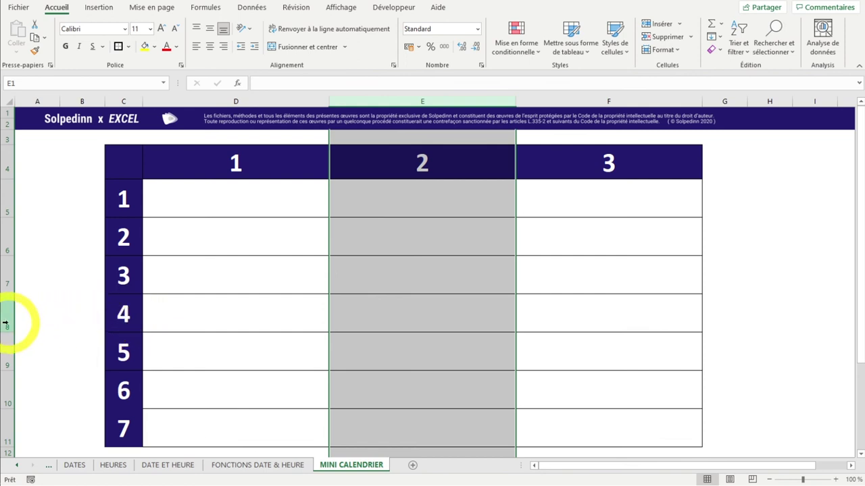
pyautogui.keyDown('ctrl'); pyautogui.click(6, 324); pyautogui.keyUp('ctrl')
pyautogui.click(416, 314)
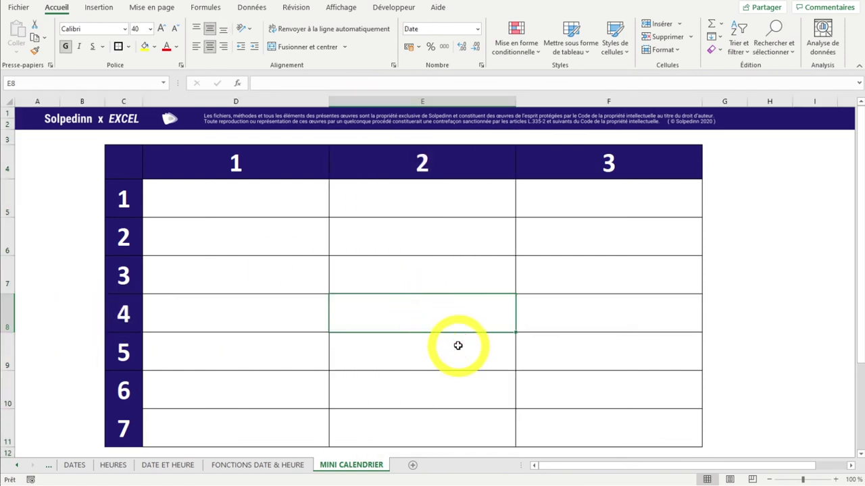
# - Enter =DATE(2021;E4;C8) in E8 so it displays 04/02/2021
pyautogui.write('=DATE')
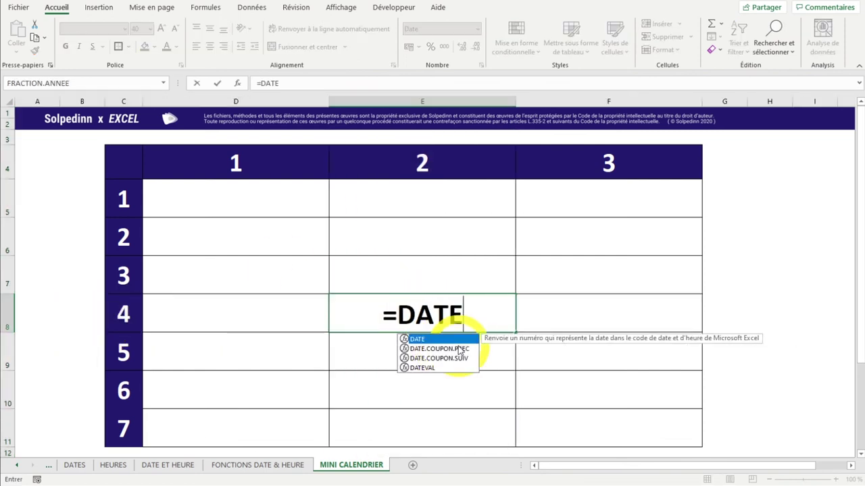
pyautogui.write('(')
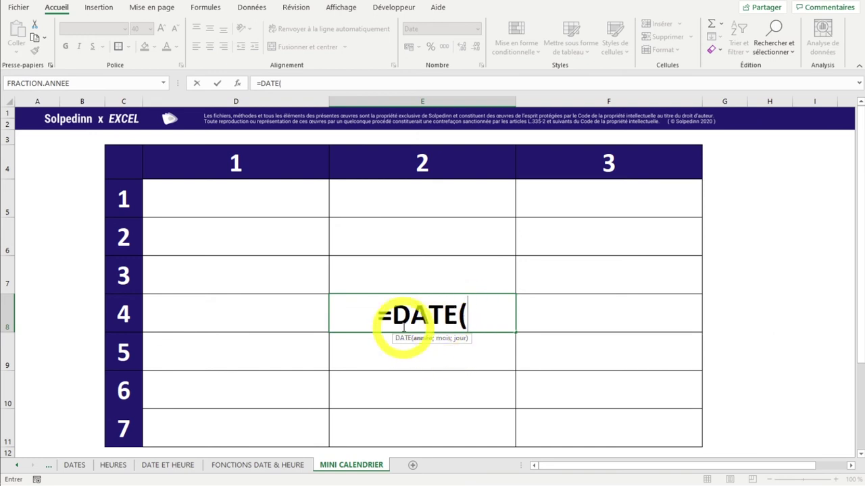
pyautogui.write('2021')
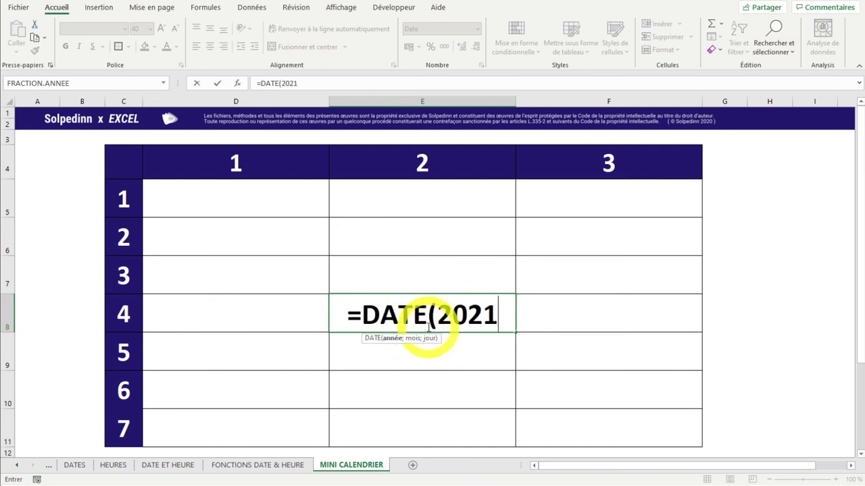
pyautogui.write(';')
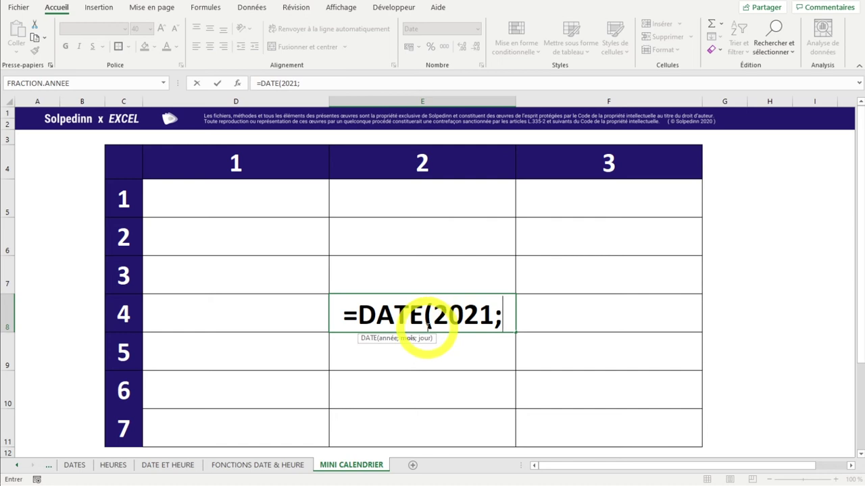
pyautogui.click(419, 162)
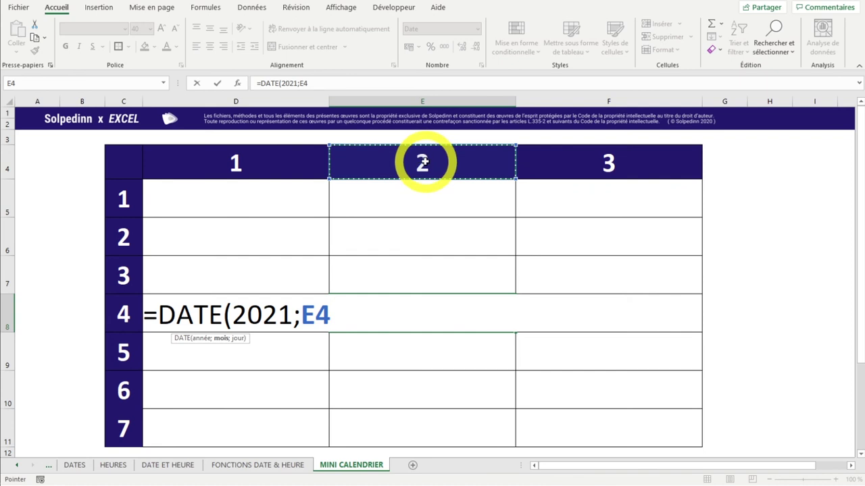
pyautogui.write(';')
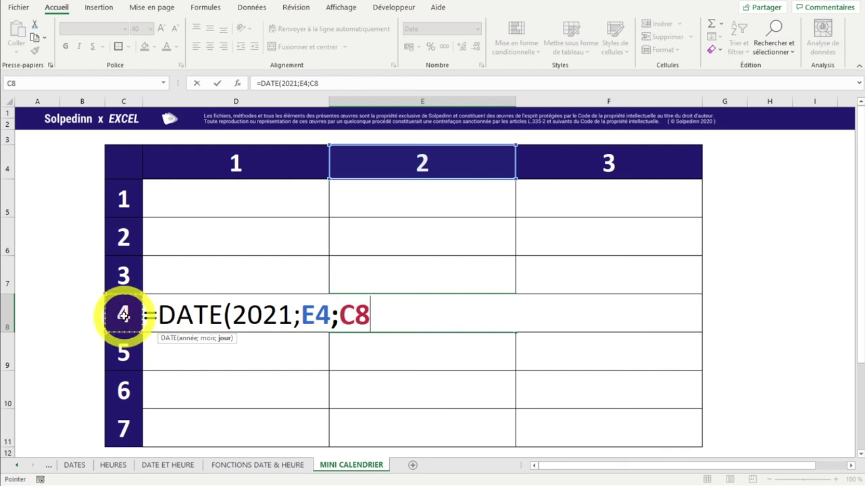
pyautogui.press('Return')
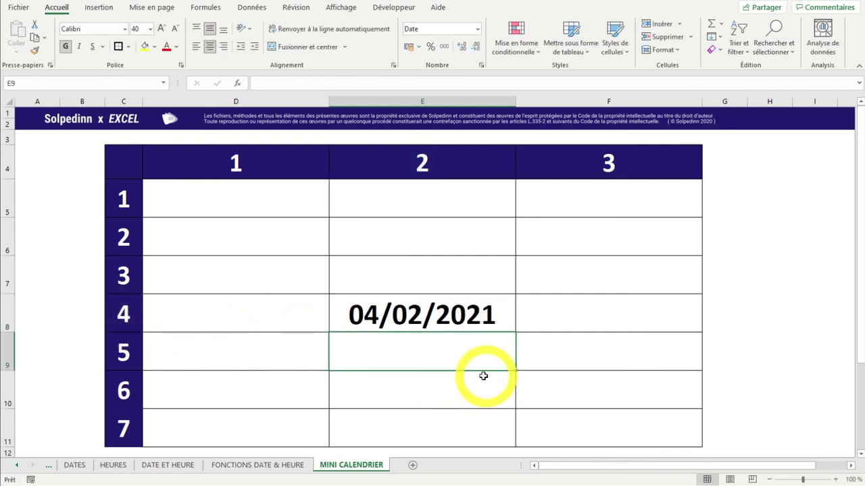
pyautogui.click(452, 326)
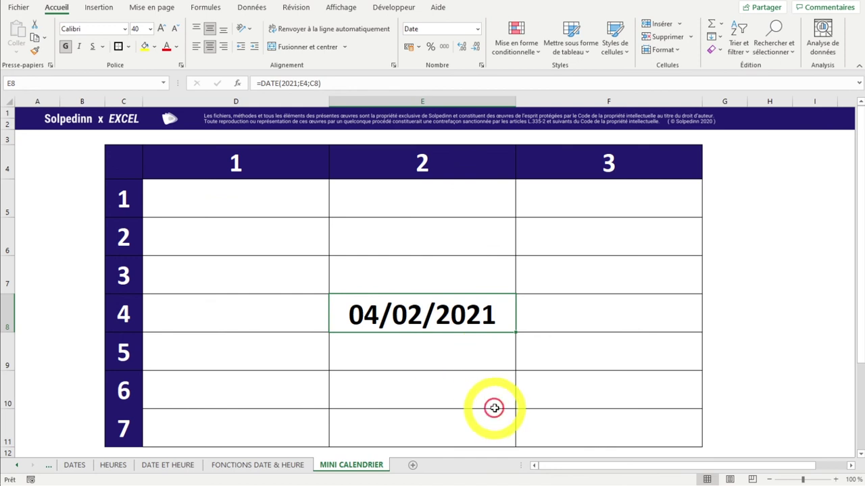
# - Anchor the E8 references so the formula reads =DATE(2021;E$4;$C8)
pyautogui.doubleClick(464, 309)
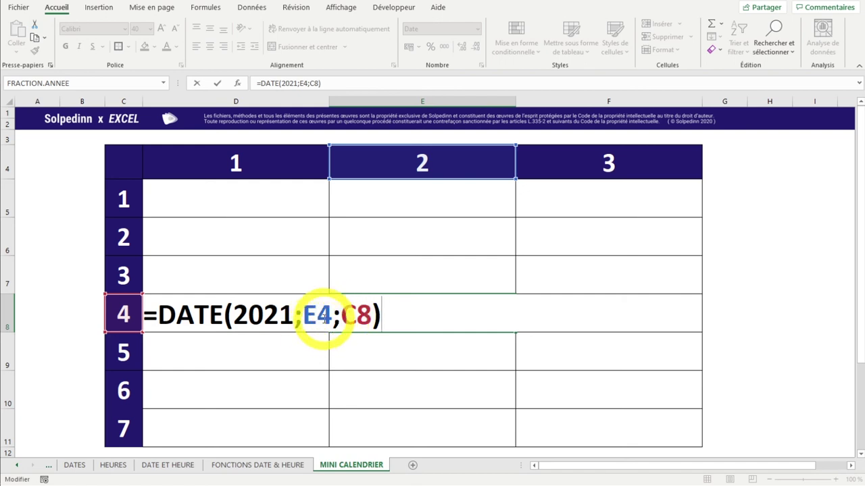
pyautogui.moveTo(315, 316); pyautogui.dragTo(328, 315)
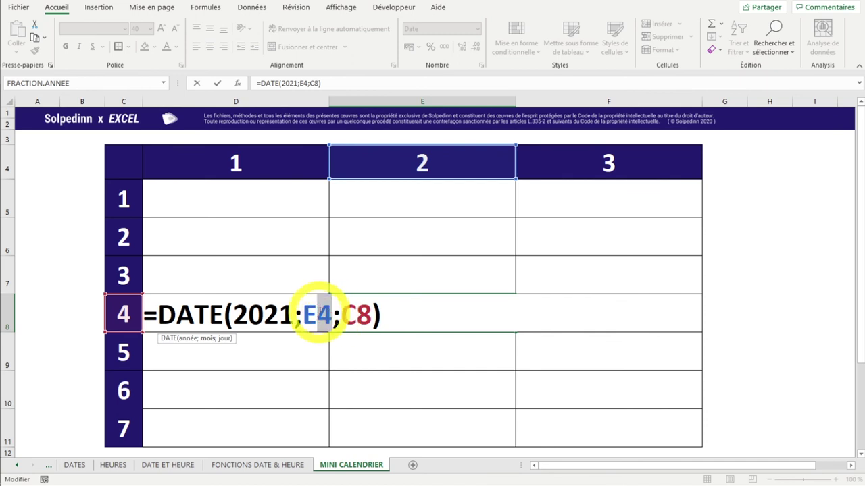
pyautogui.click(319, 317)
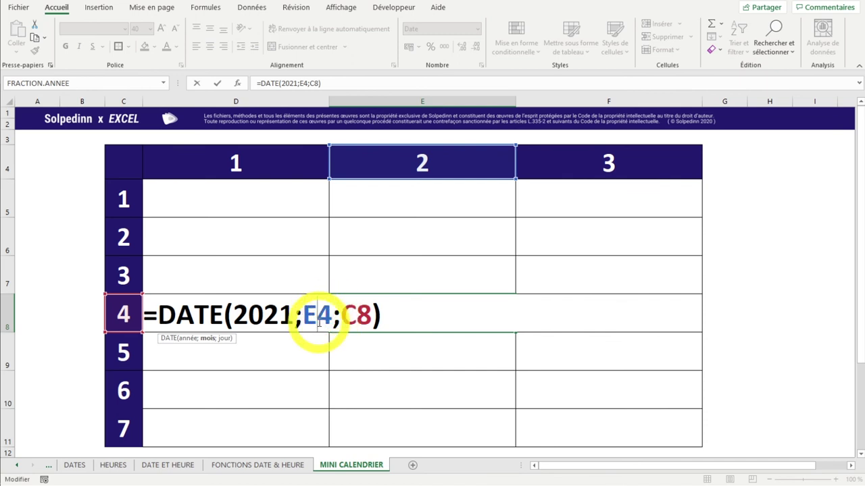
pyautogui.write('$')
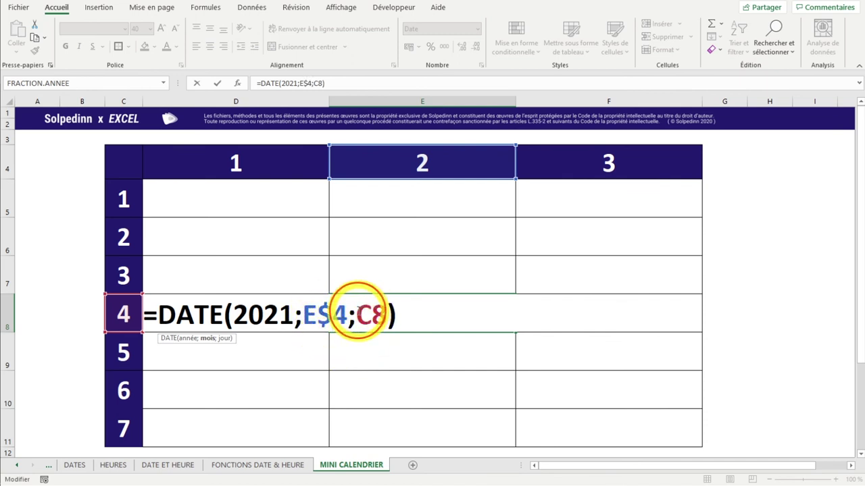
pyautogui.write('$')
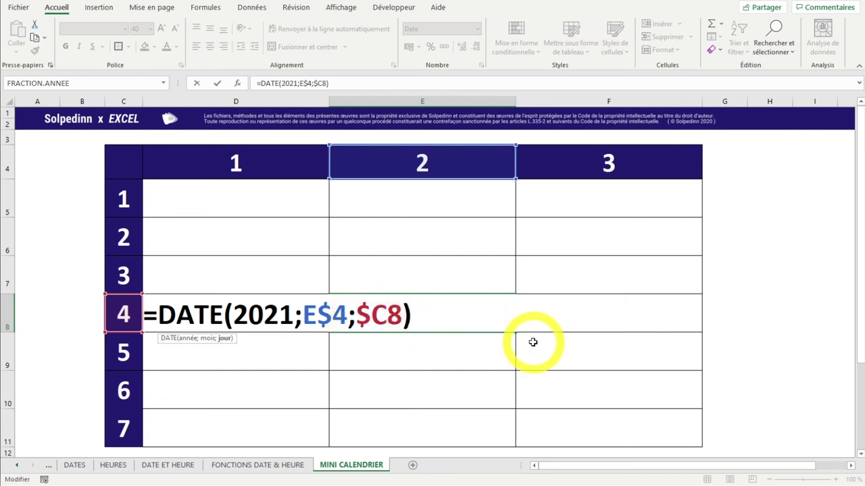
pyautogui.press('Return')
pyautogui.click(440, 313)
# - Copy the E8 DATE formula across D5:F11 to cover days 1–7 of months 1–3
pyautogui.moveTo(513, 330)
pyautogui.mouseDown()
pyautogui.moveTo(689, 331)
pyautogui.moveTo(702, 447)
pyautogui.mouseUp()
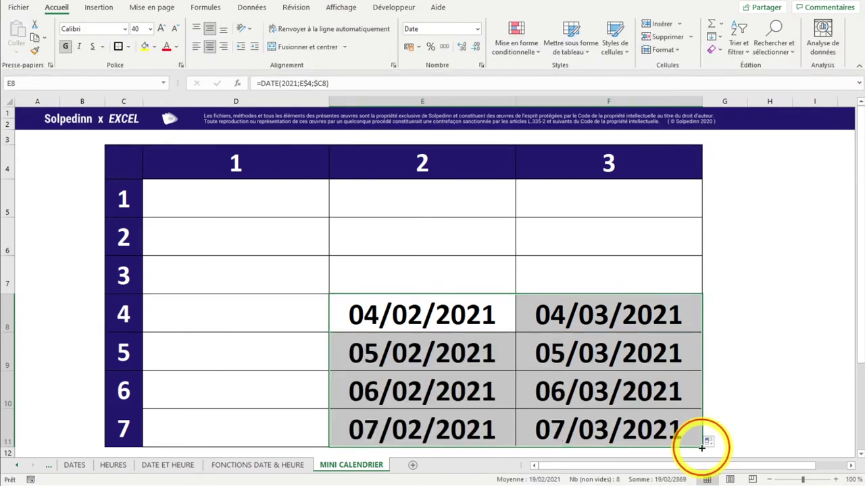
pyautogui.moveTo(708, 442); pyautogui.dragTo(671, 204)
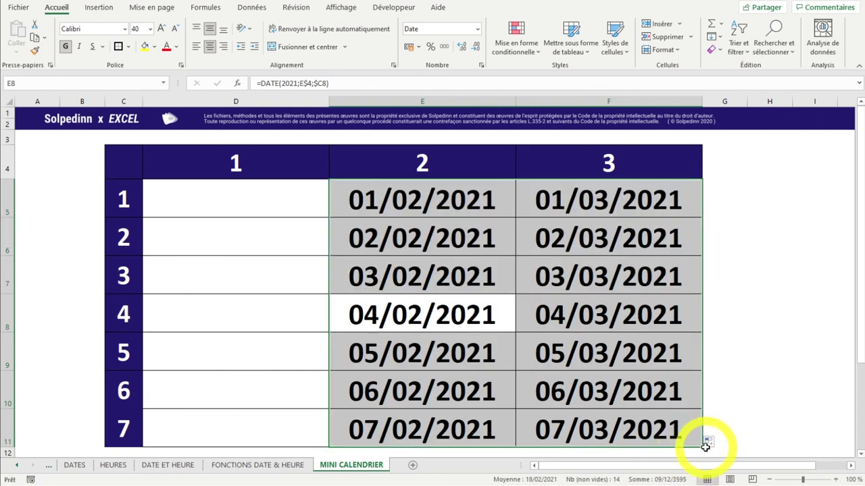
pyautogui.moveTo(704, 447); pyautogui.dragTo(203, 426)
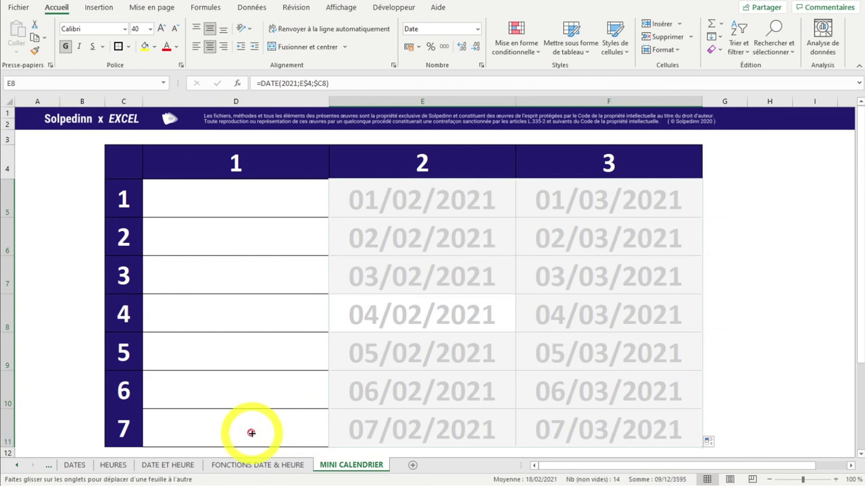
pyautogui.moveTo(232, 200)
pyautogui.mouseDown()
pyautogui.moveTo(457, 318)
pyautogui.moveTo(622, 433)
pyautogui.mouseUp()
pyautogui.click(137, 29)
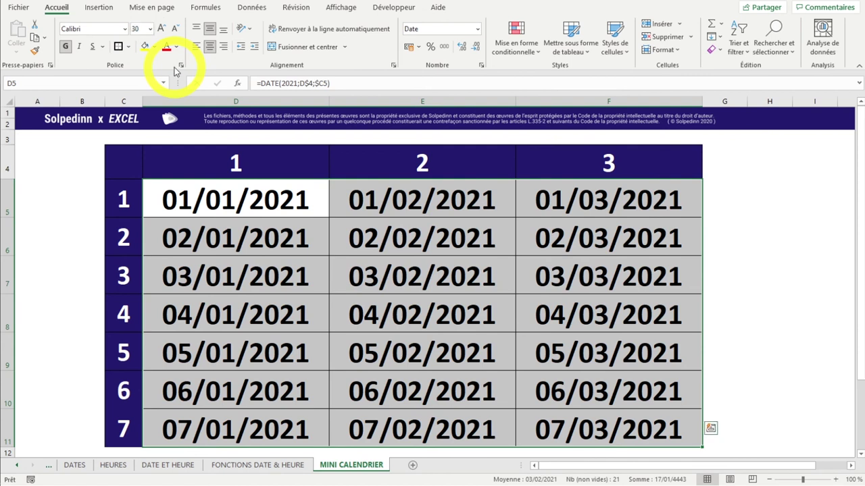
# - Format the calendar dates as Date longue (vendredi 1 janvier 2021) at font size 20
pyautogui.press('Return')
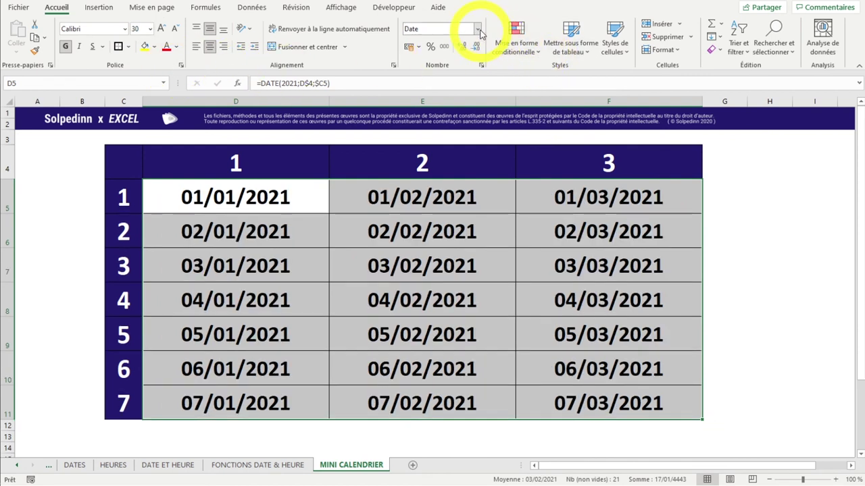
pyautogui.click(478, 29)
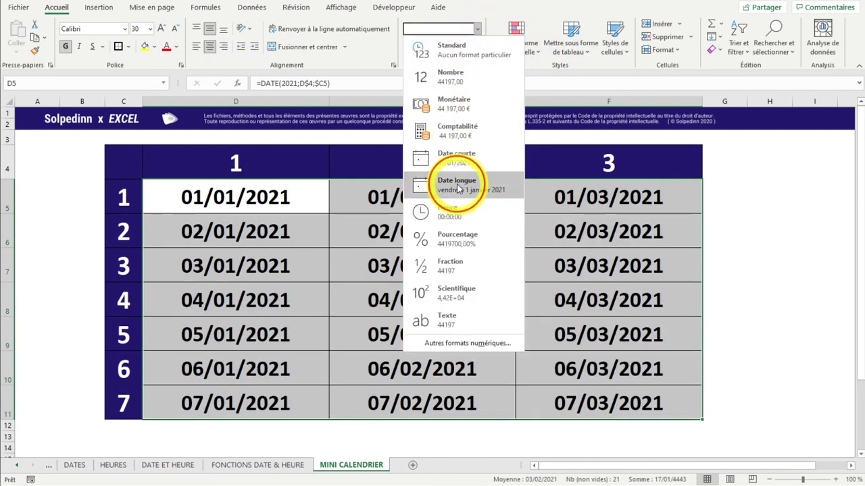
pyautogui.click(457, 189)
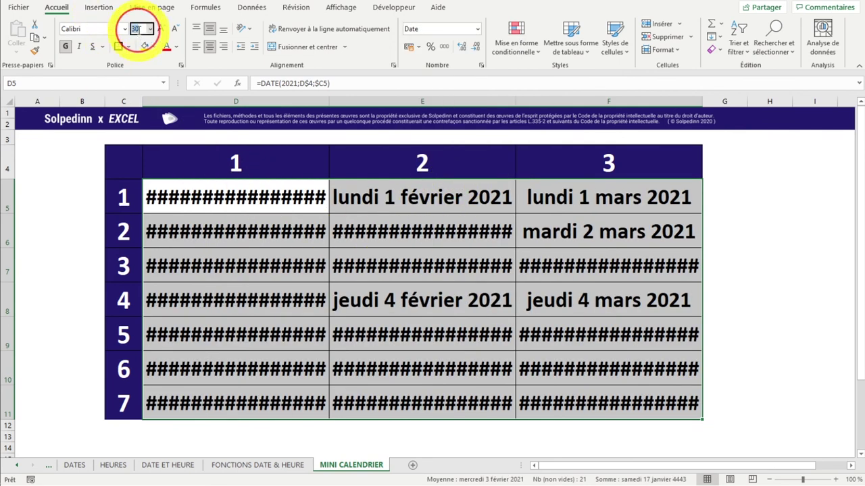
pyautogui.click(139, 28)
pyautogui.write('25')
pyautogui.press('Return')
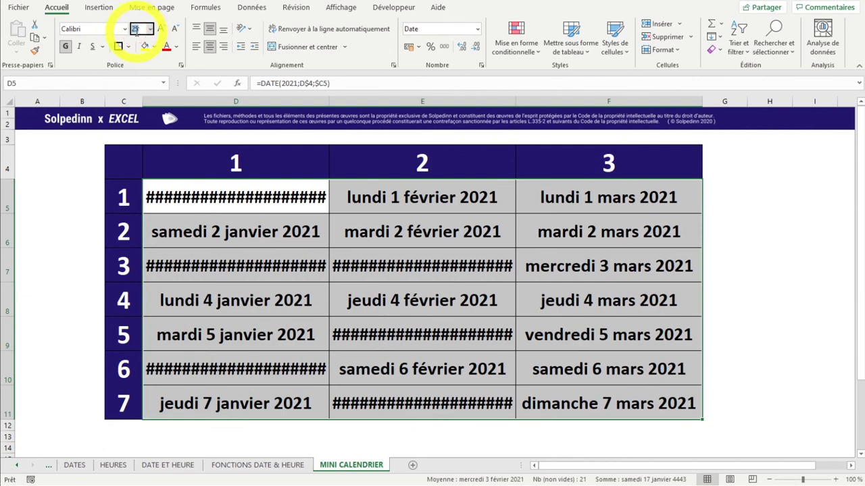
pyautogui.press('Return')
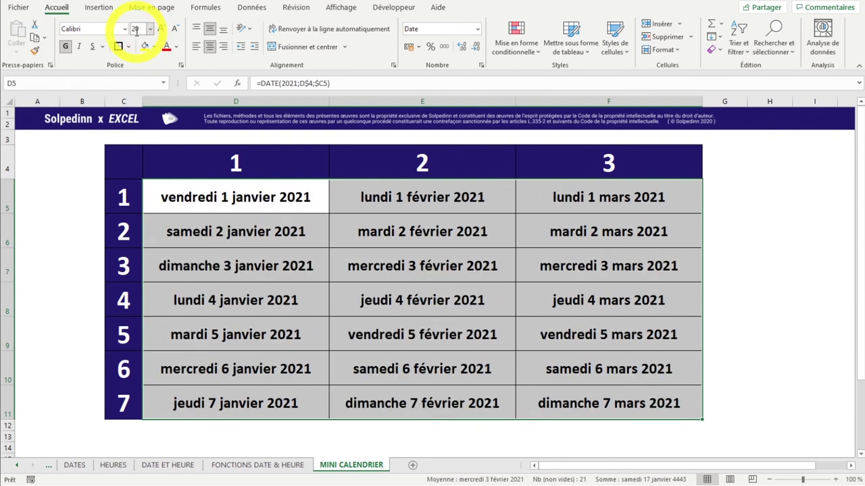
pyautogui.click(334, 319)
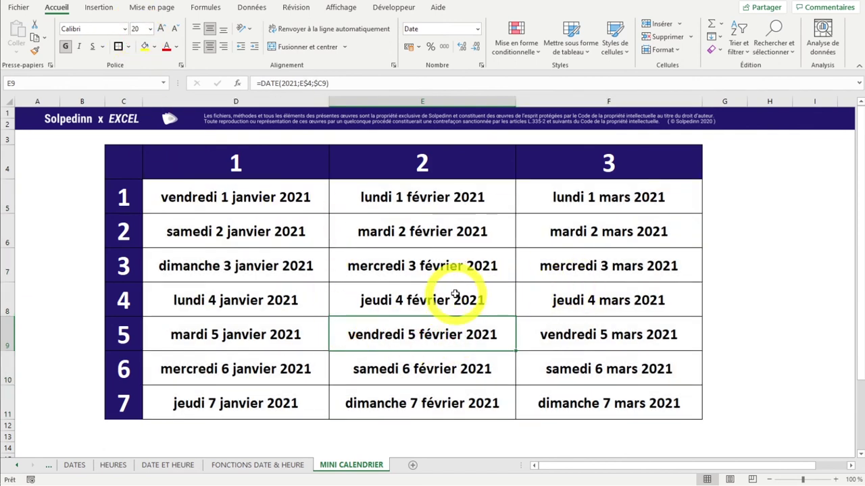